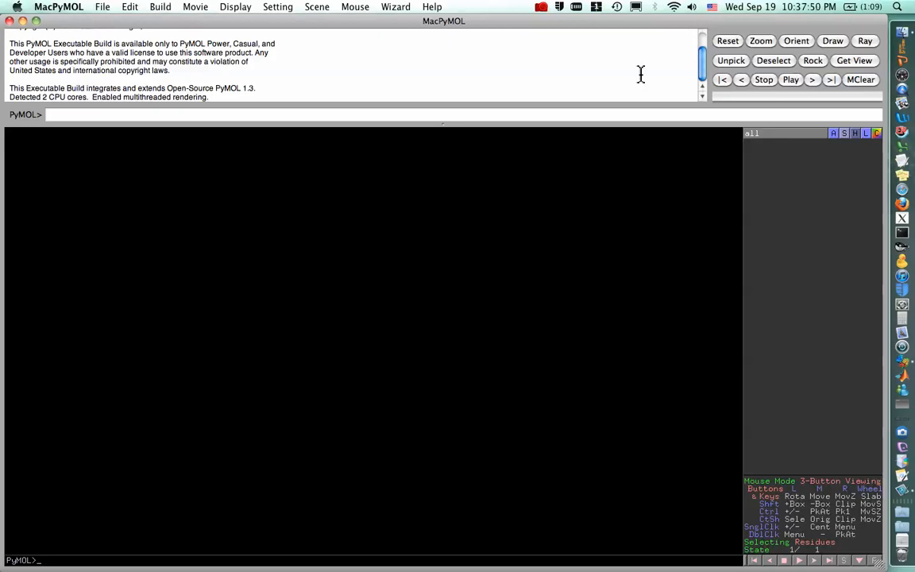
Fetch the structure 3cwm from the PDB with the fetch command.
click(593, 115)
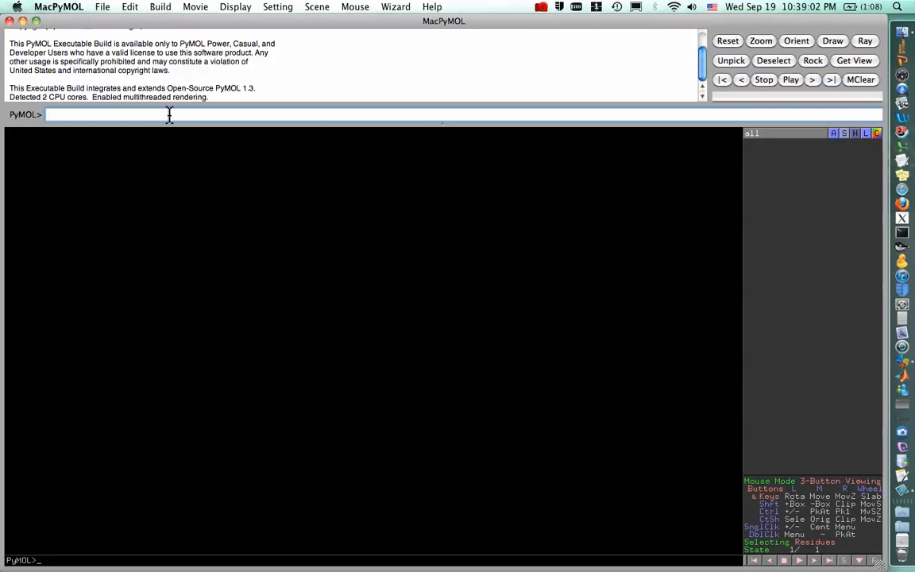
text(fetch 3cwm)
key(Return)
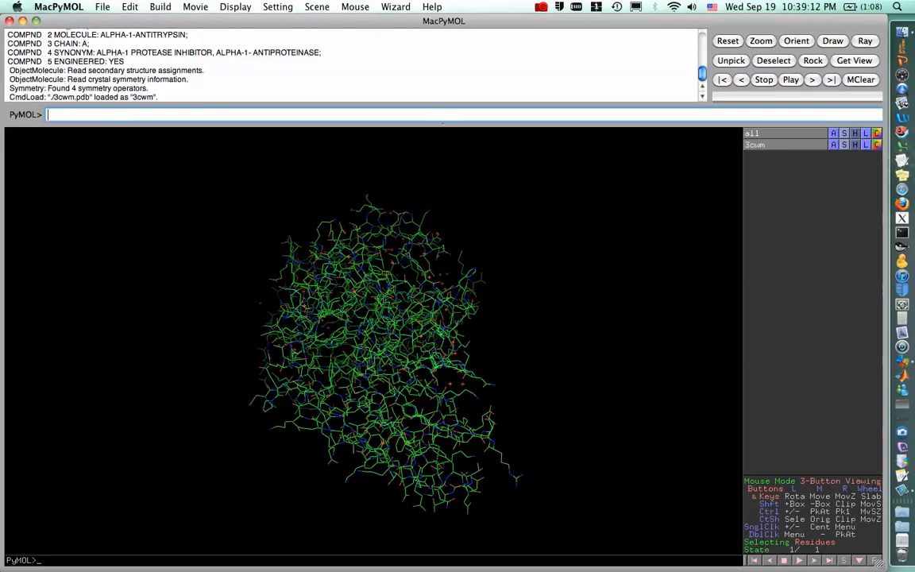
Show the 3cwm object in the cartoon representation.
drag(415, 326, 515, 270)
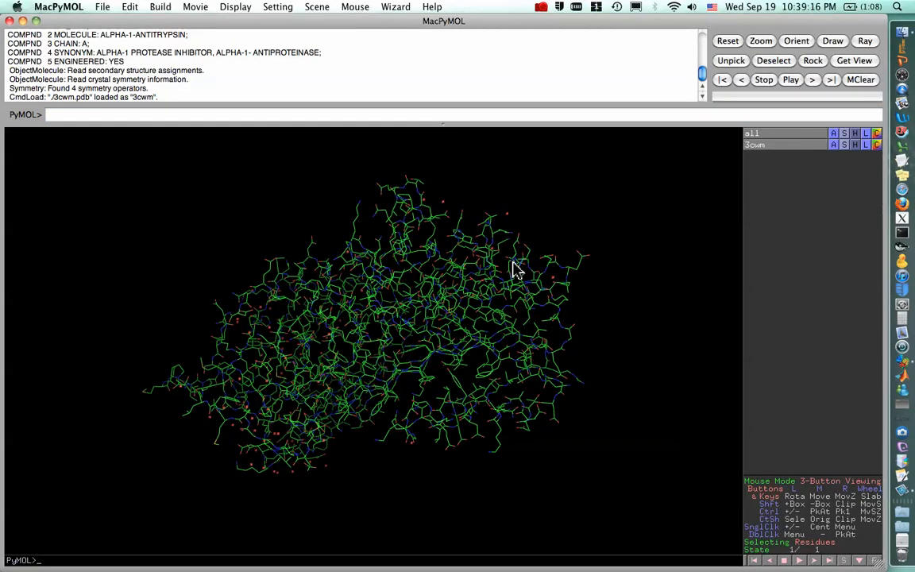
drag(481, 324, 523, 331)
mouse_move(439, 348)
mouse_down()
mouse_move(436, 296)
mouse_move(449, 333)
mouse_up()
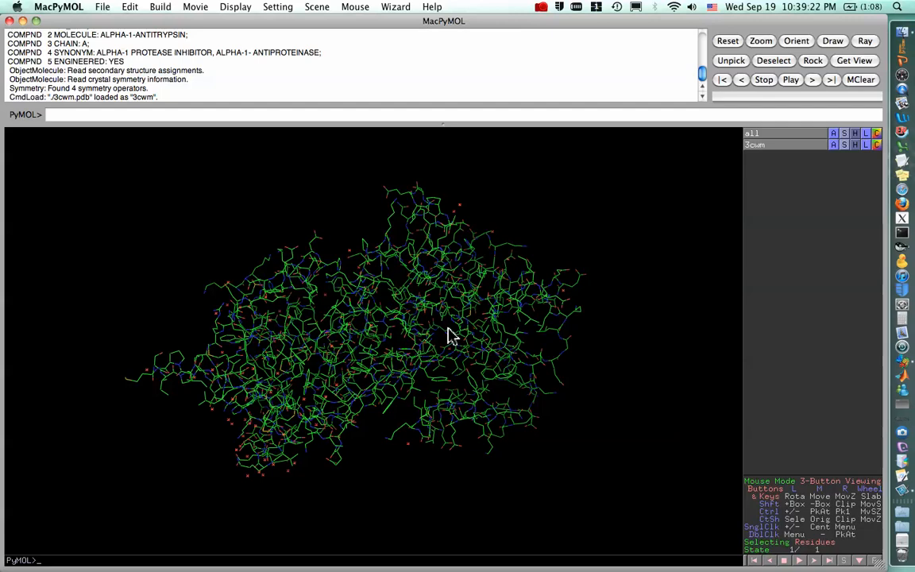
drag(403, 331, 393, 294)
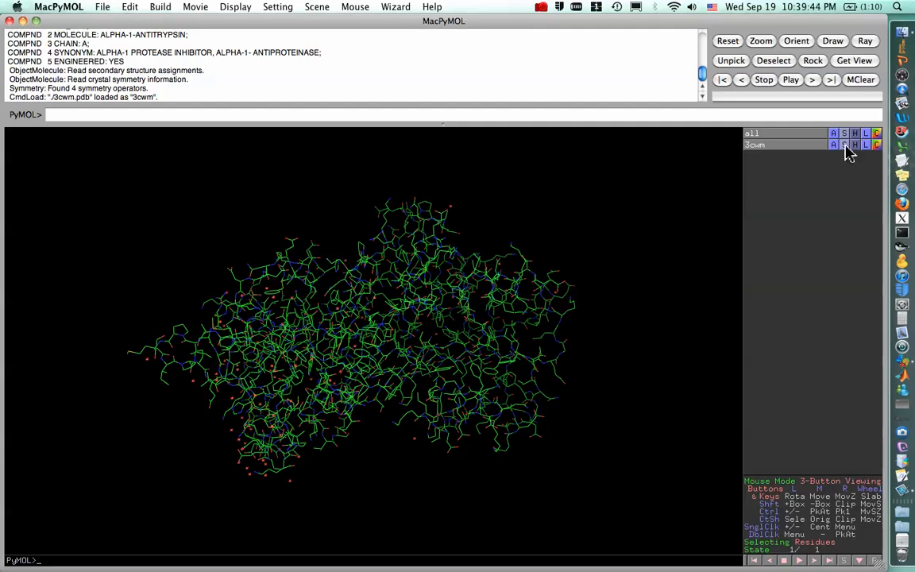
click(846, 145)
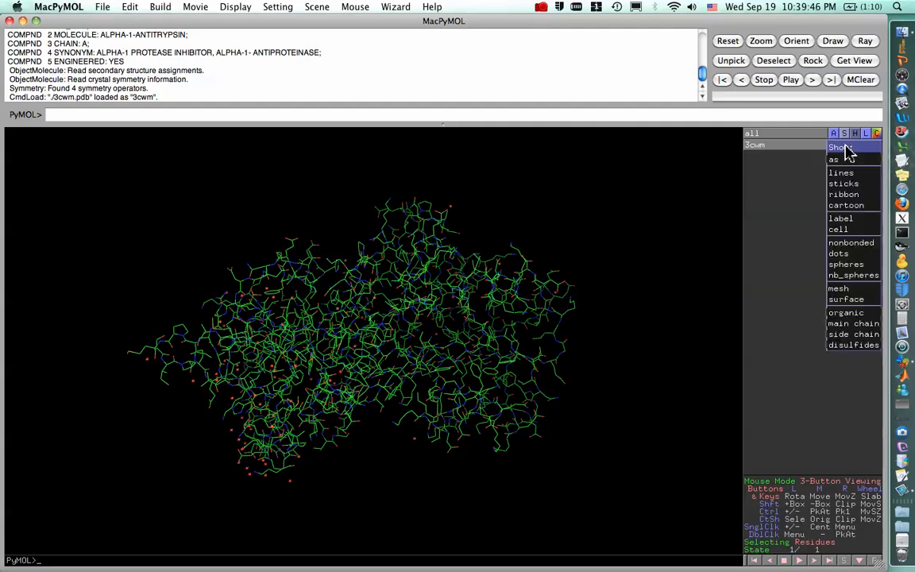
click(849, 208)
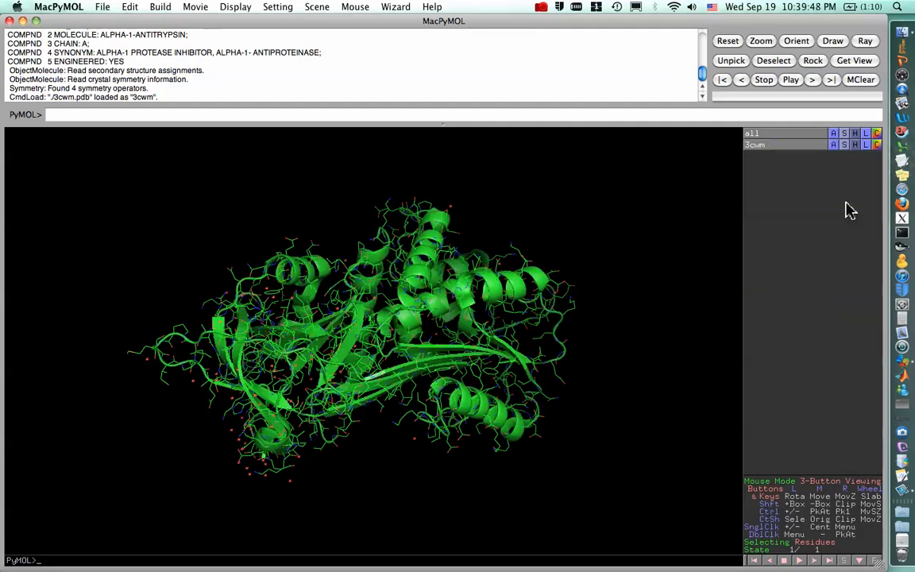
Hide the lines representation of the 3cwm object.
drag(425, 317, 408, 363)
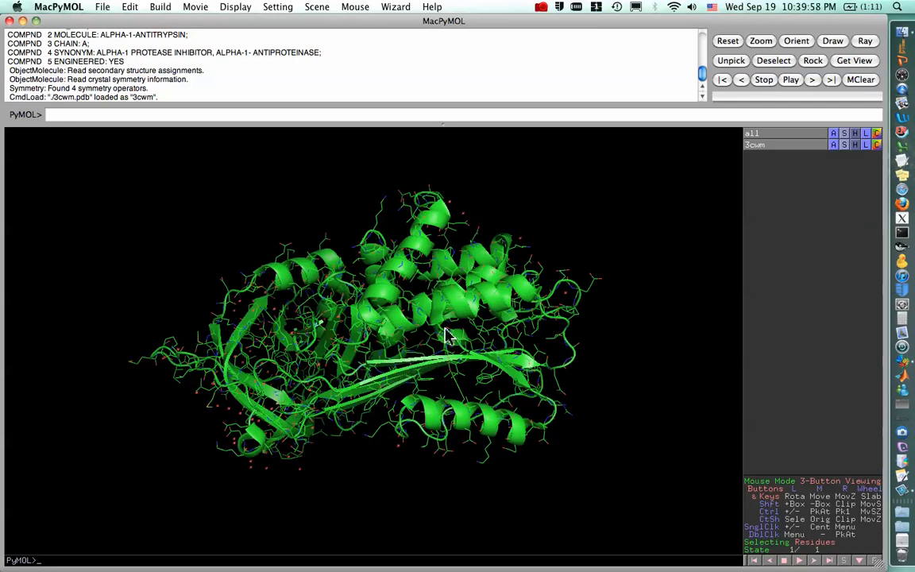
drag(435, 237, 486, 274)
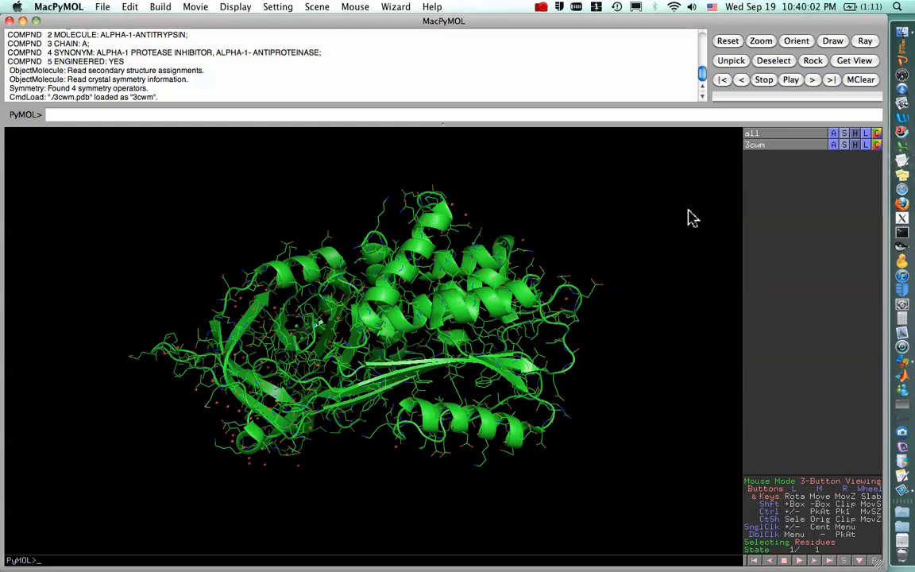
click(856, 145)
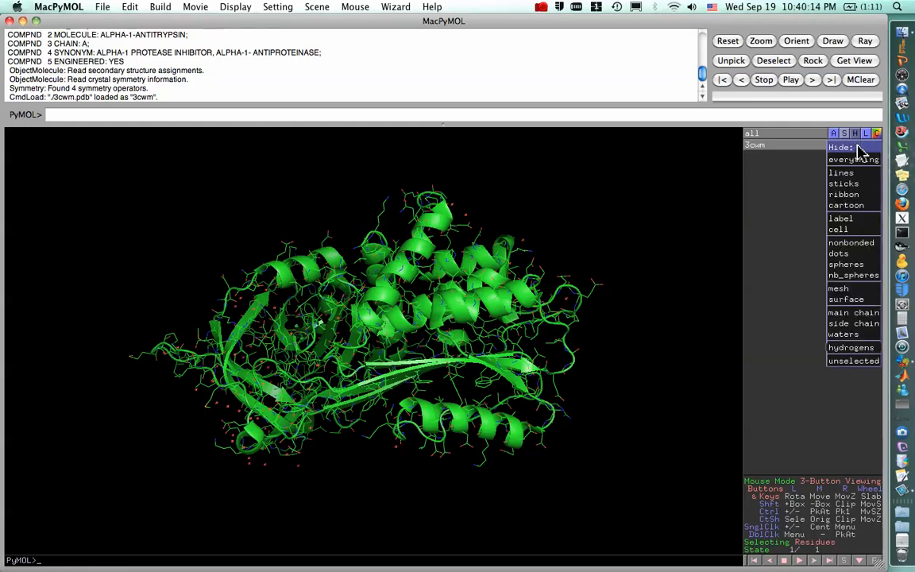
click(842, 172)
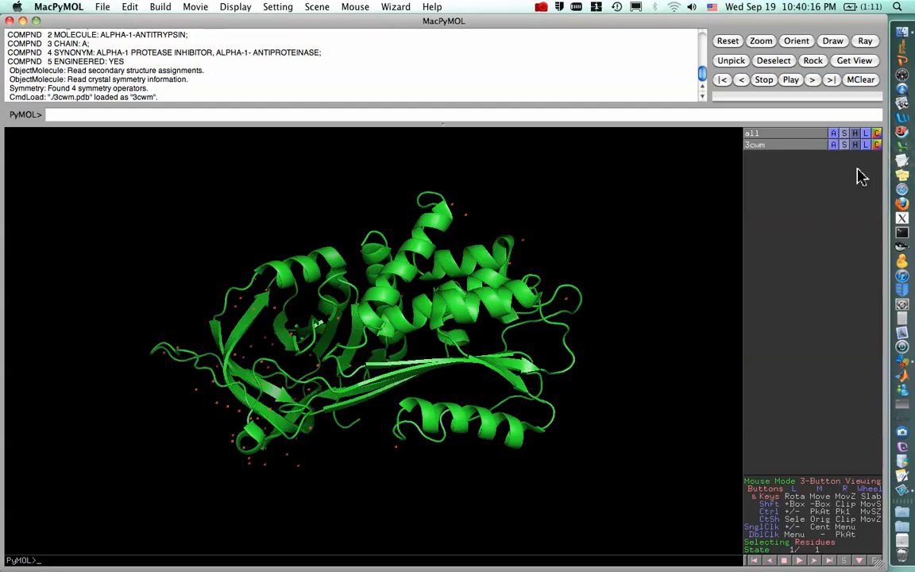
Display the amino acid sequence of 3cwm above the structure.
drag(465, 340, 476, 436)
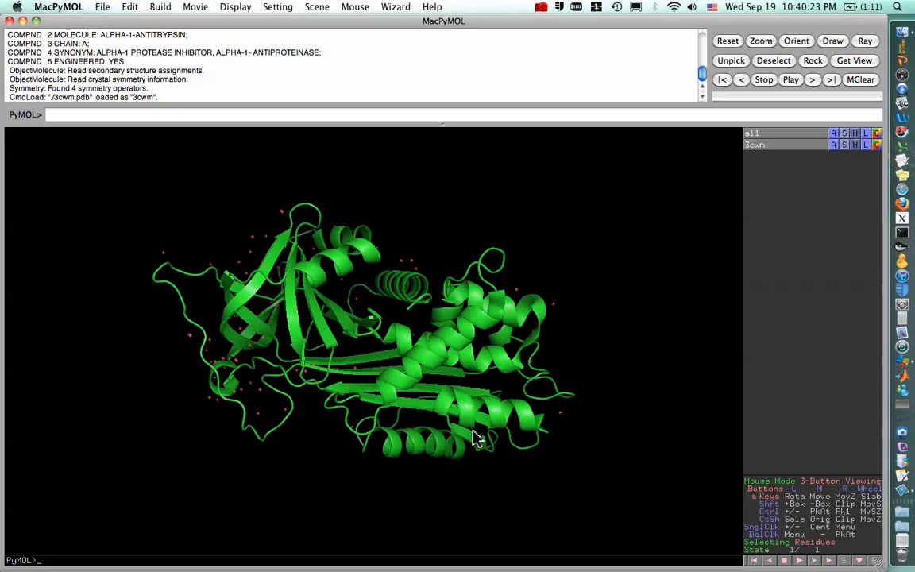
drag(406, 365, 369, 332)
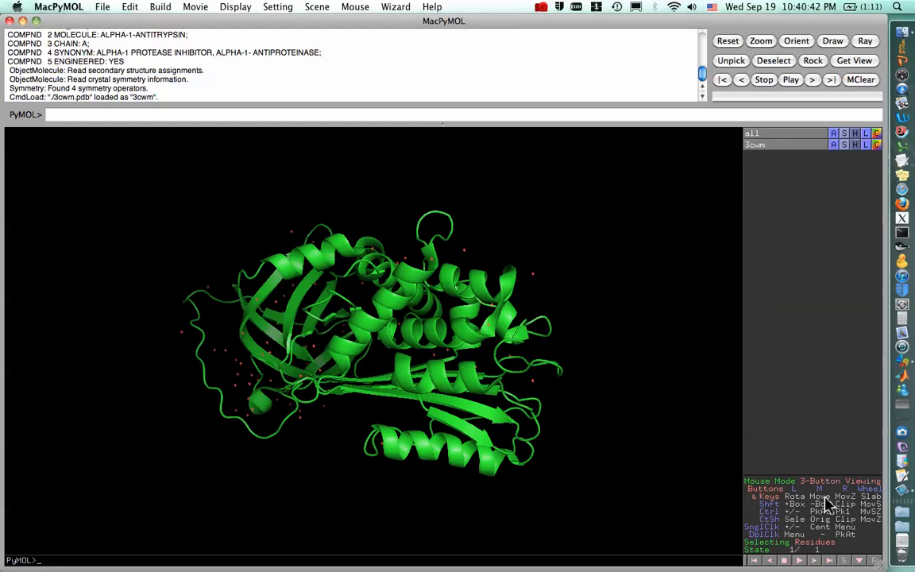
click(846, 563)
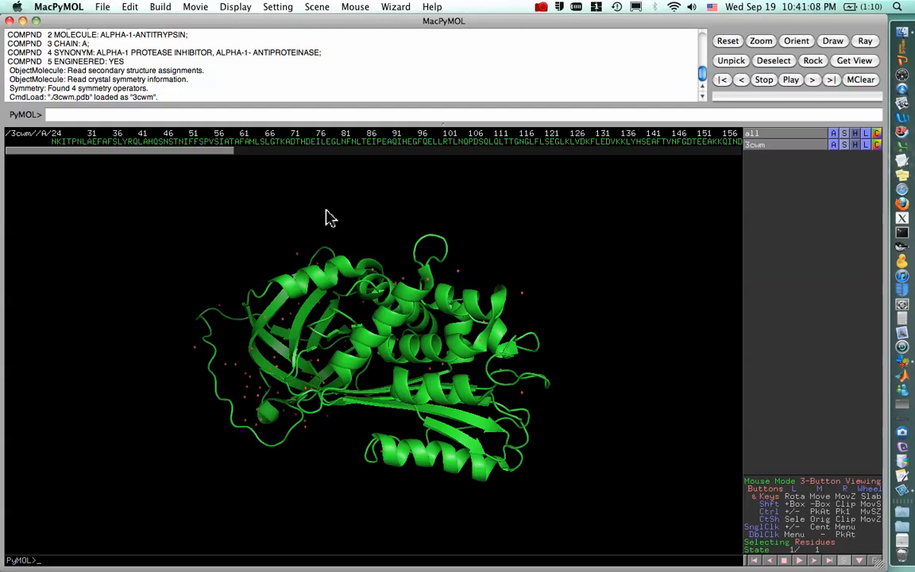
Select the citrate ligand CIT 500 together with residues R281, K243 and R196 in the sequence.
drag(206, 151, 635, 157)
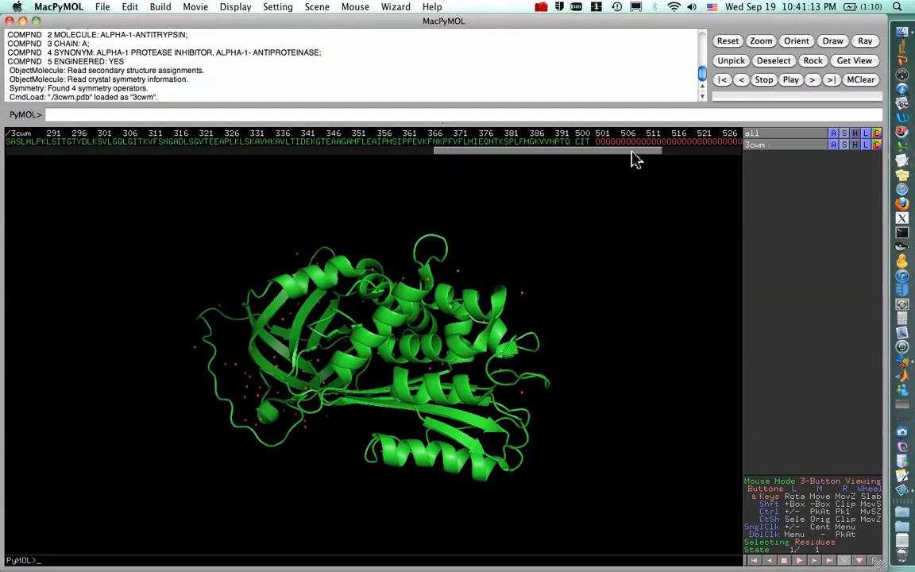
click(582, 143)
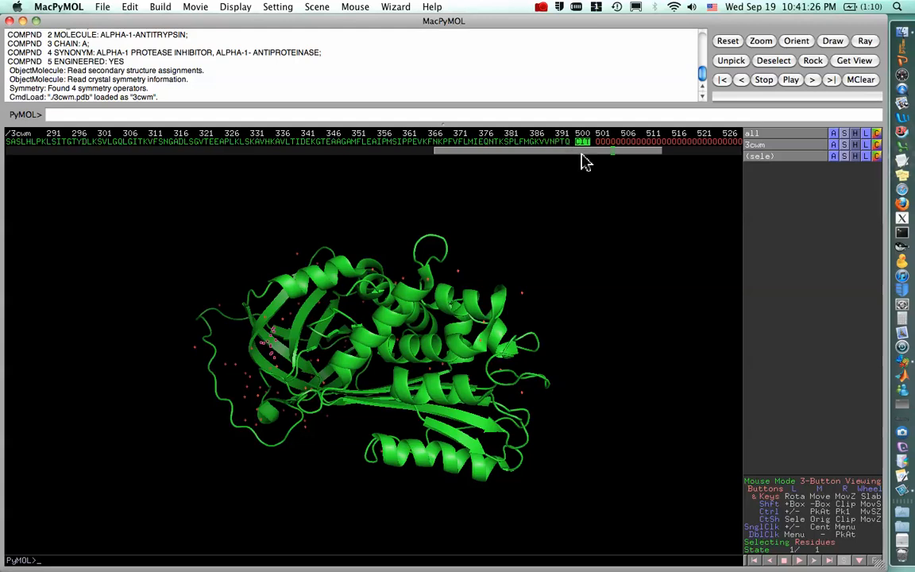
drag(581, 156, 400, 155)
click(394, 144)
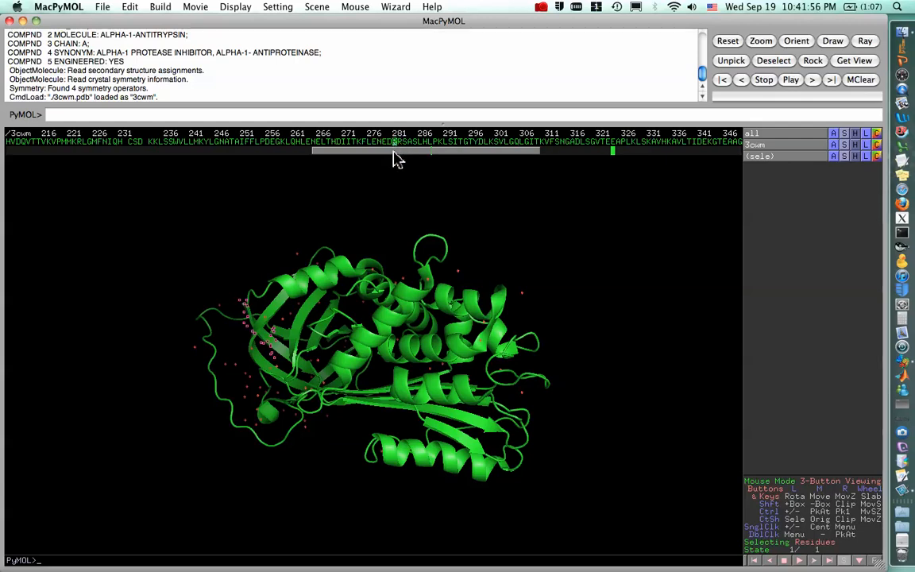
drag(393, 152, 340, 148)
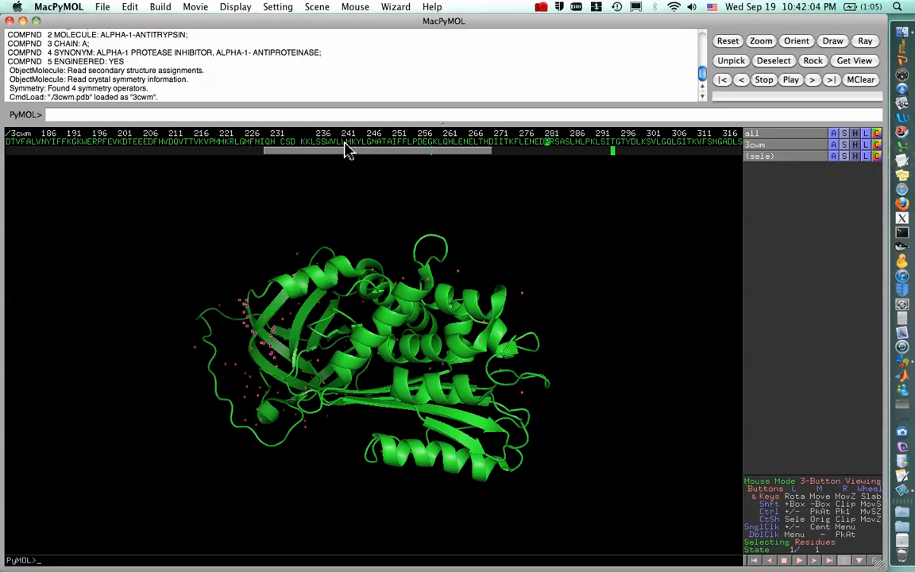
click(351, 144)
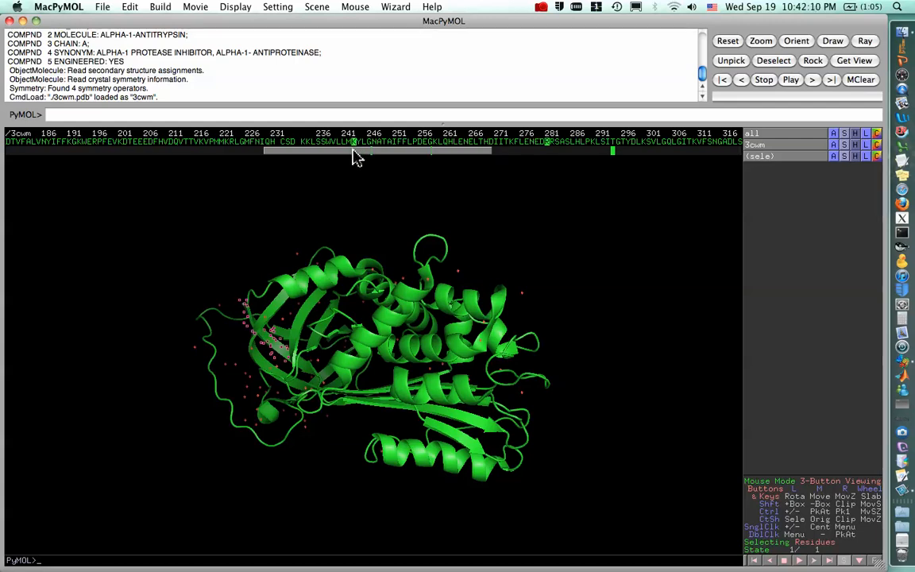
drag(351, 159, 284, 159)
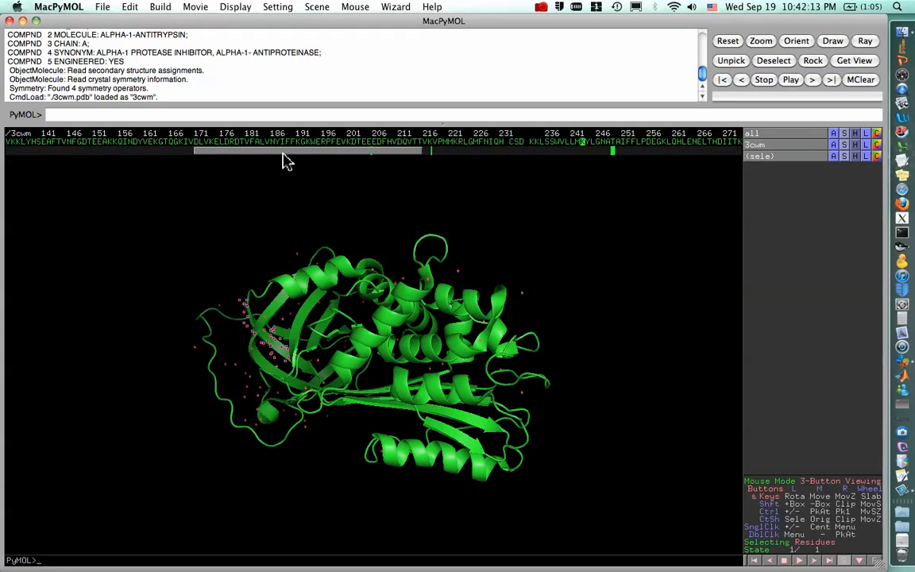
click(324, 142)
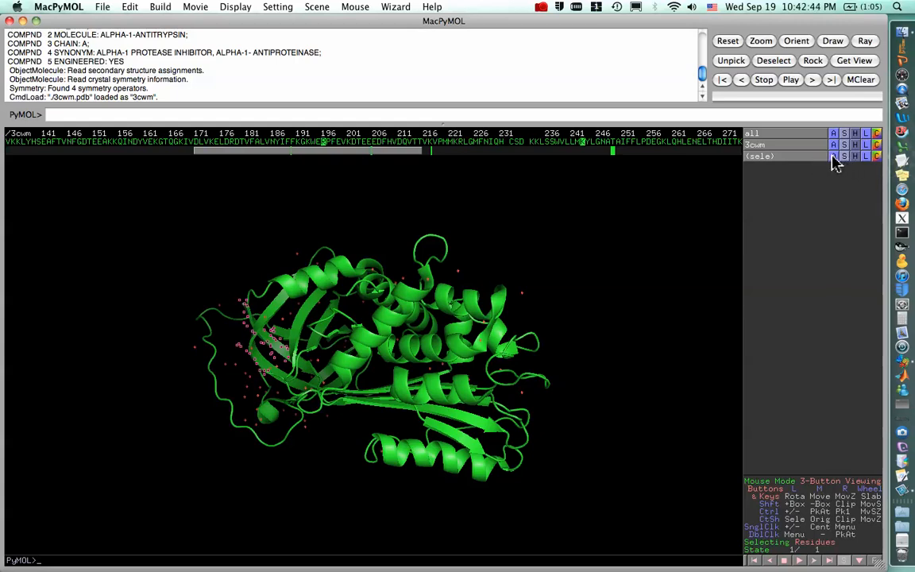
Rename the sele selection, holding the citrate and its three residues, as RRK_Cit.
click(834, 157)
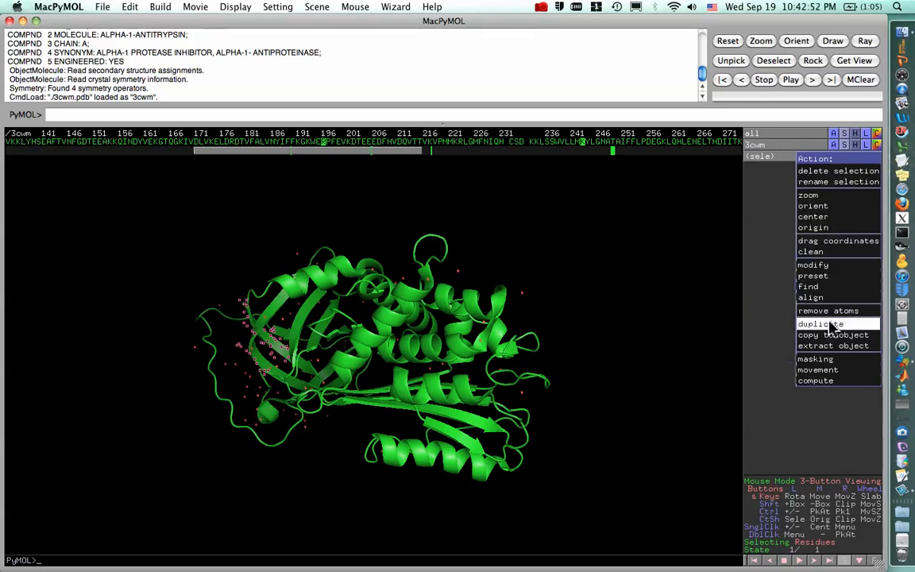
mouse_move(832, 288)
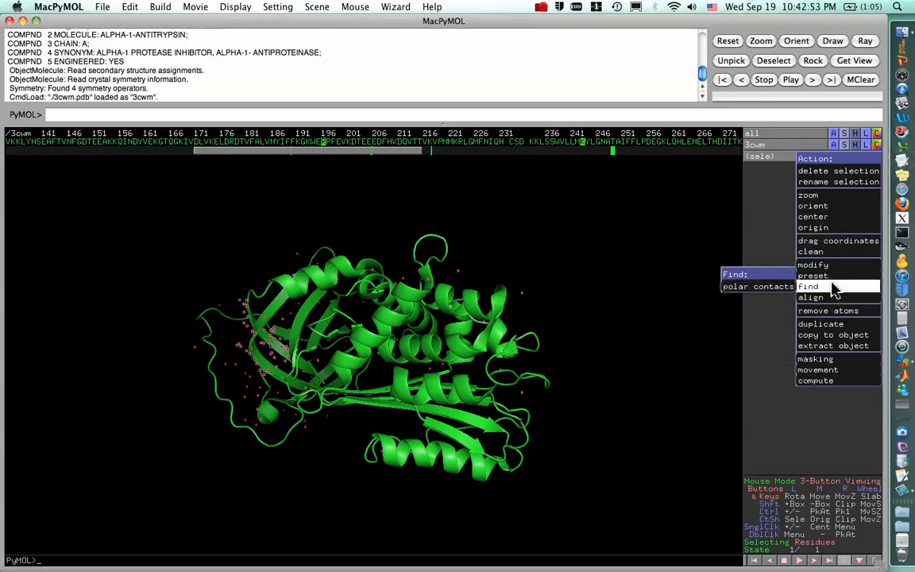
click(839, 183)
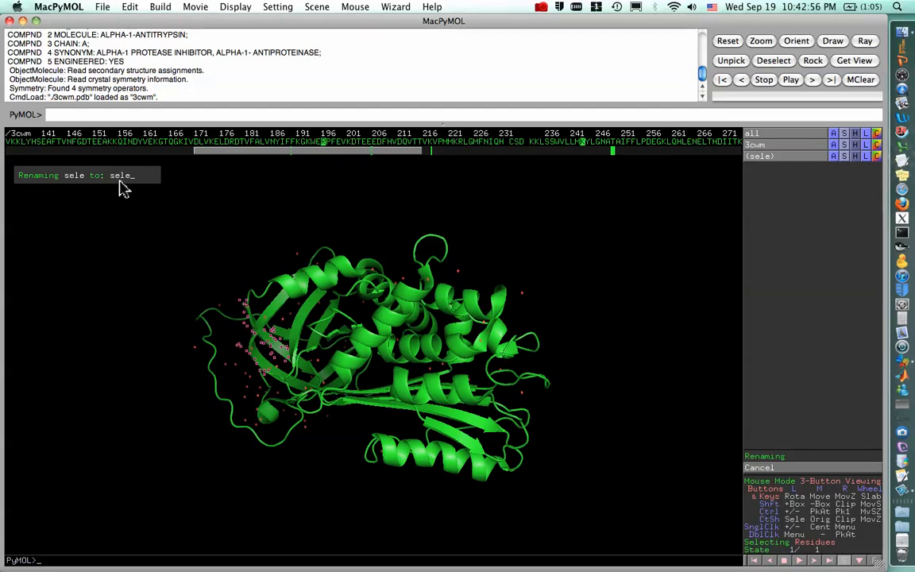
key(BackSpace)
key(BackSpace)
key(BackSpace)
key(BackSpace)
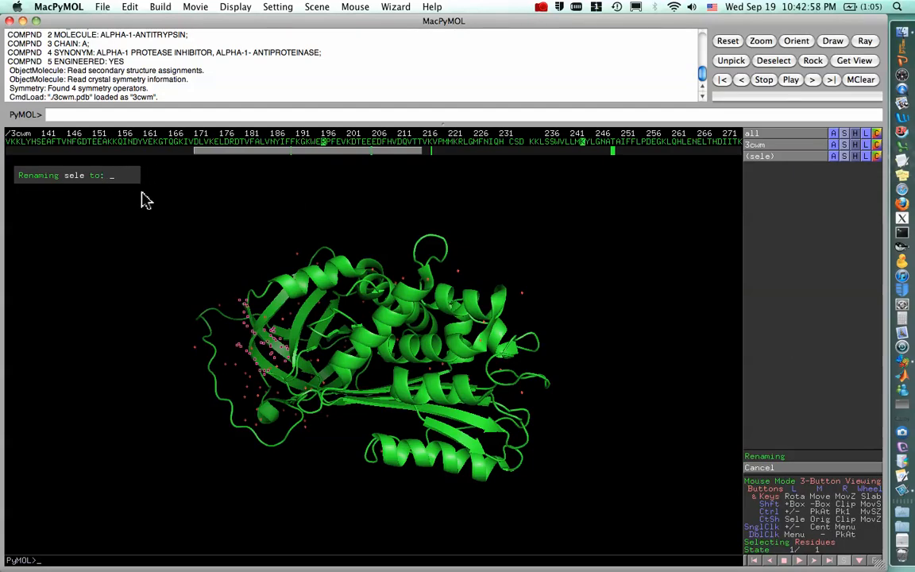
text(RRK_Cit)
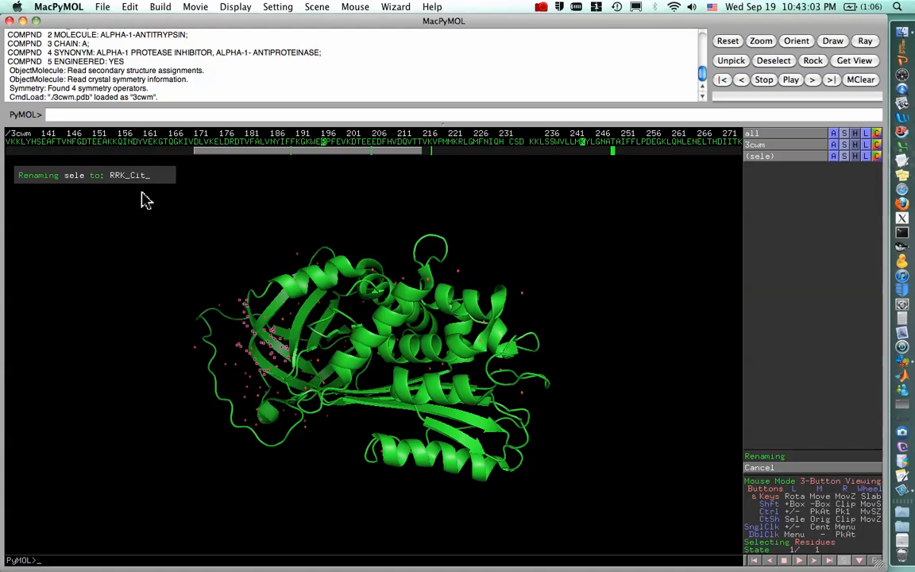
key(Return)
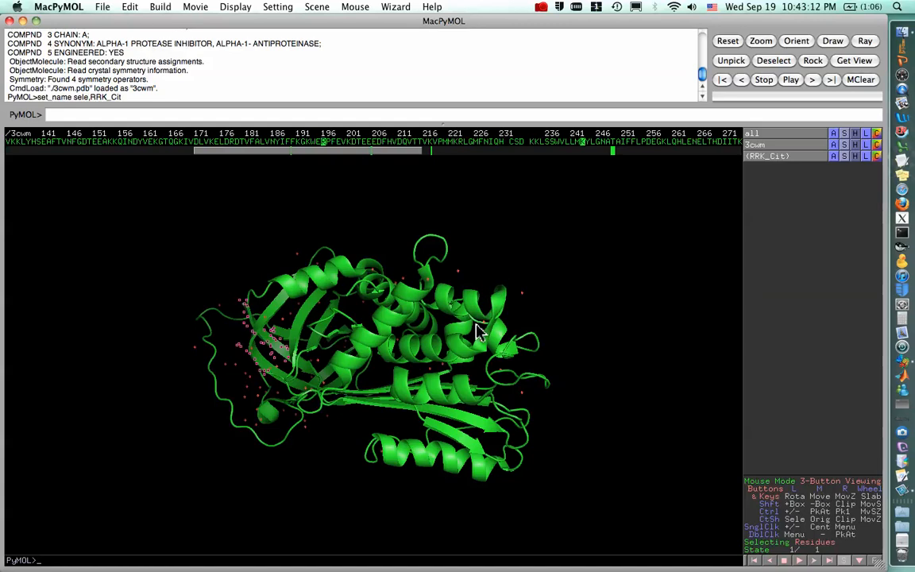
Zoom to the RRK_Cit selection and show it as sticks.
click(834, 157)
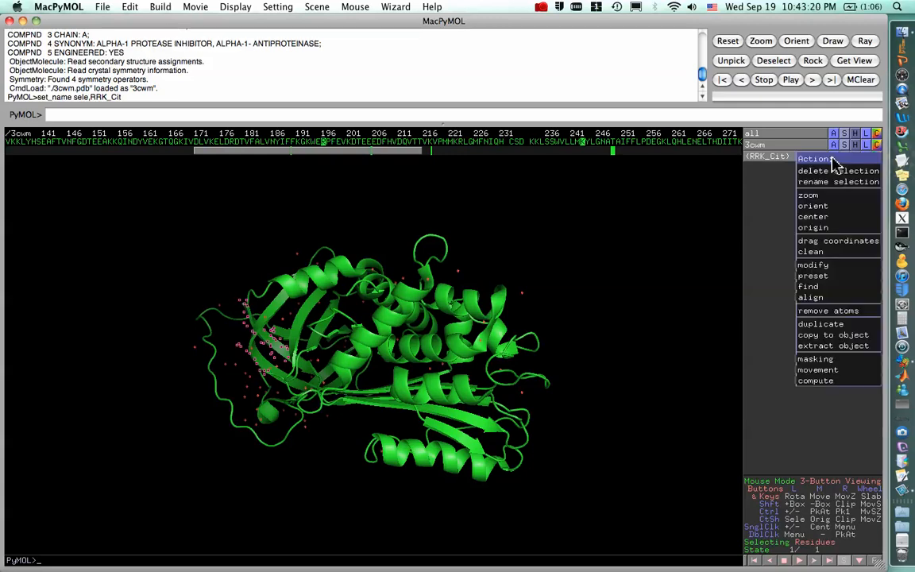
click(824, 197)
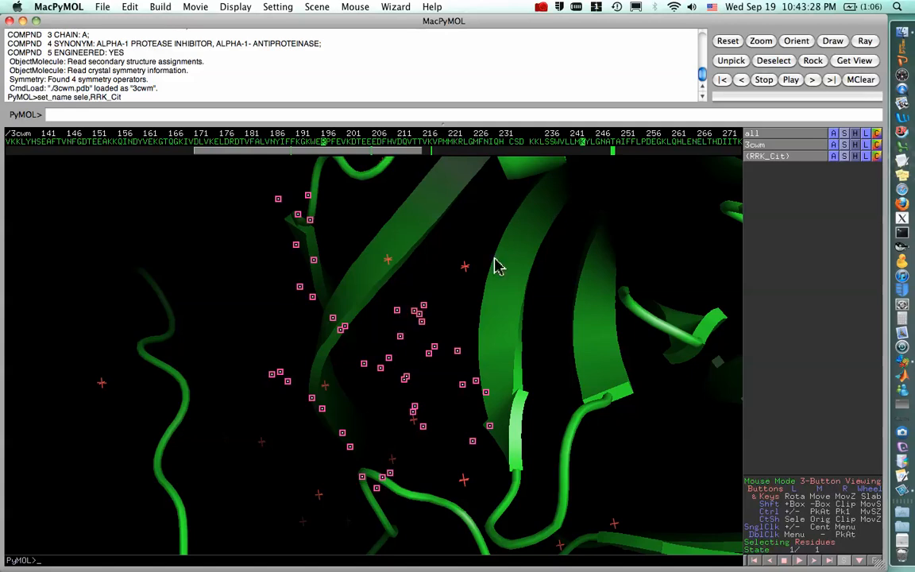
click(845, 157)
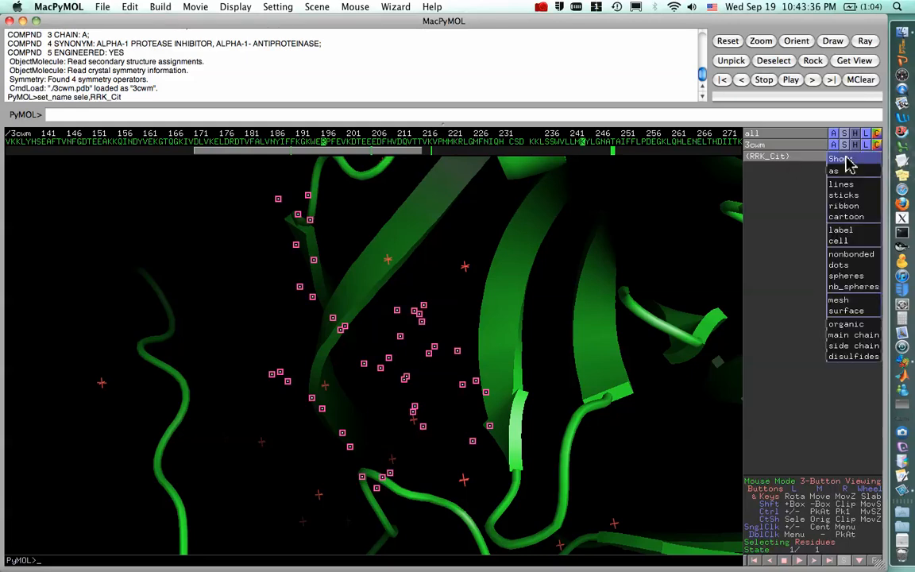
click(844, 195)
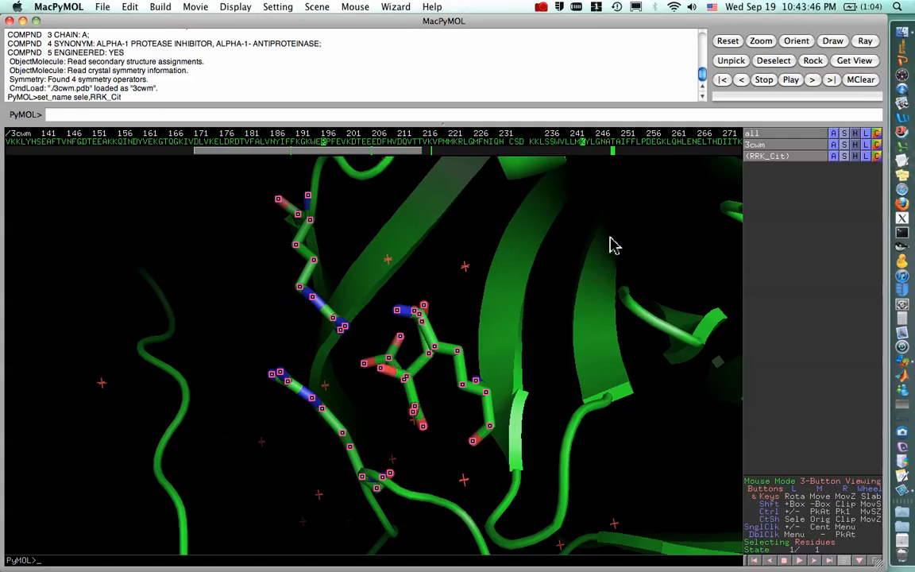
Hide the cartoon representation of the whole 3cwm object and examine how the RRK_Cit residues surround the citrate.
click(855, 145)
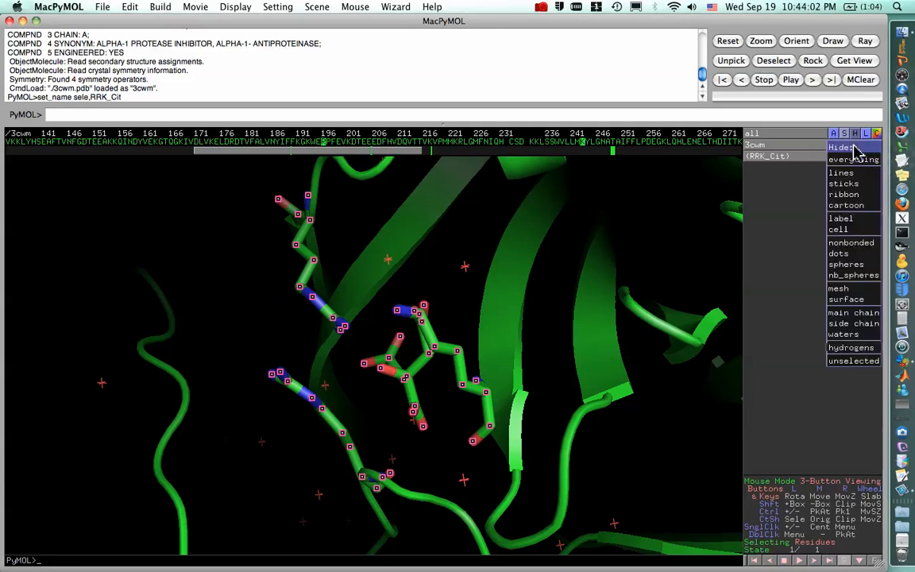
click(848, 205)
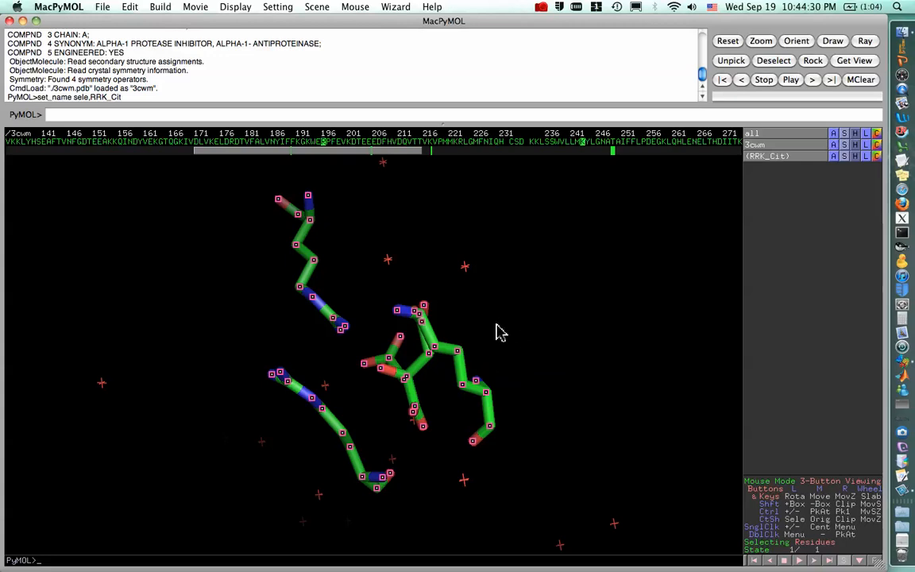
right_drag(497, 331, 477, 346)
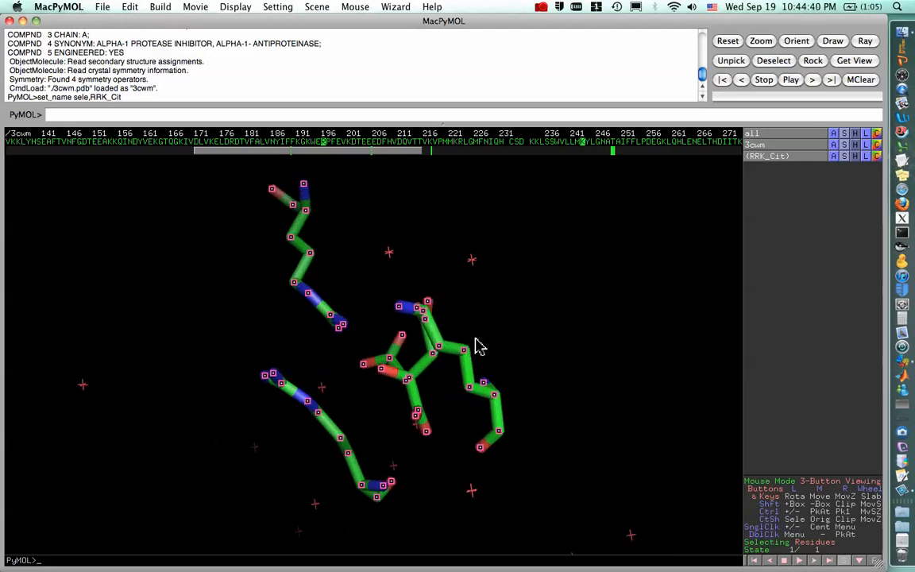
mouse_move(479, 347)
mouse_down()
mouse_move(501, 296)
mouse_move(414, 343)
mouse_move(411, 315)
mouse_move(475, 355)
mouse_up()
middle_drag(475, 355, 427, 341)
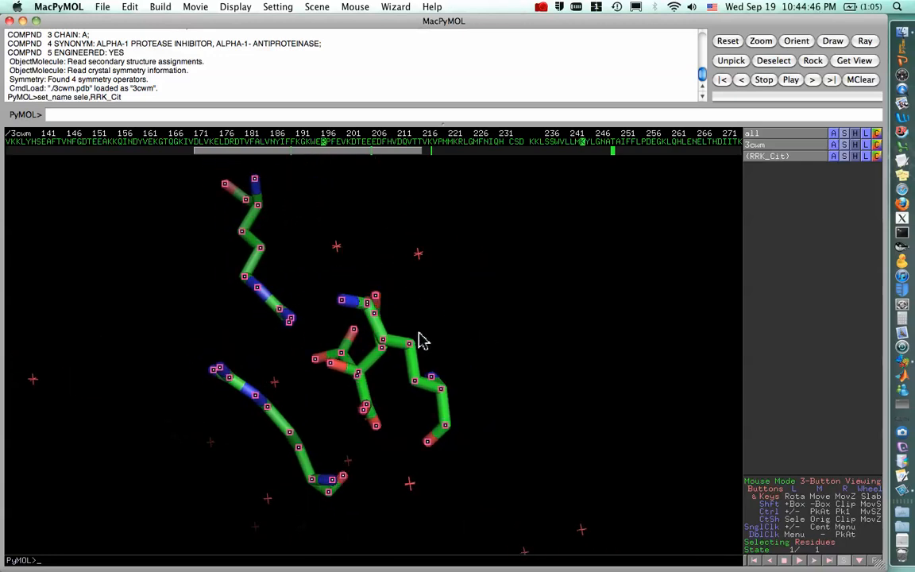
drag(423, 334, 523, 337)
drag(388, 240, 286, 304)
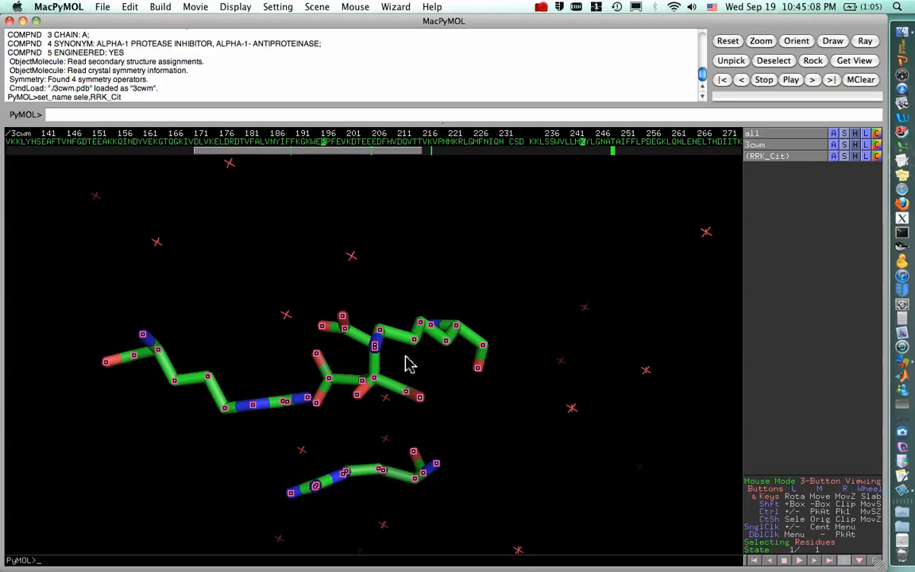
Clear the highlighted RRK_Cit selection and add hydrogens to all objects.
click(517, 405)
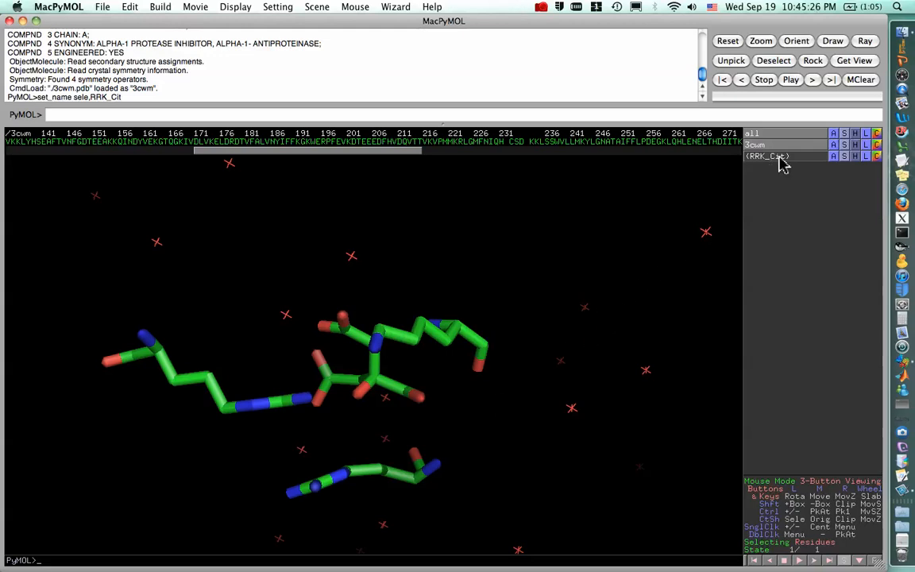
click(834, 134)
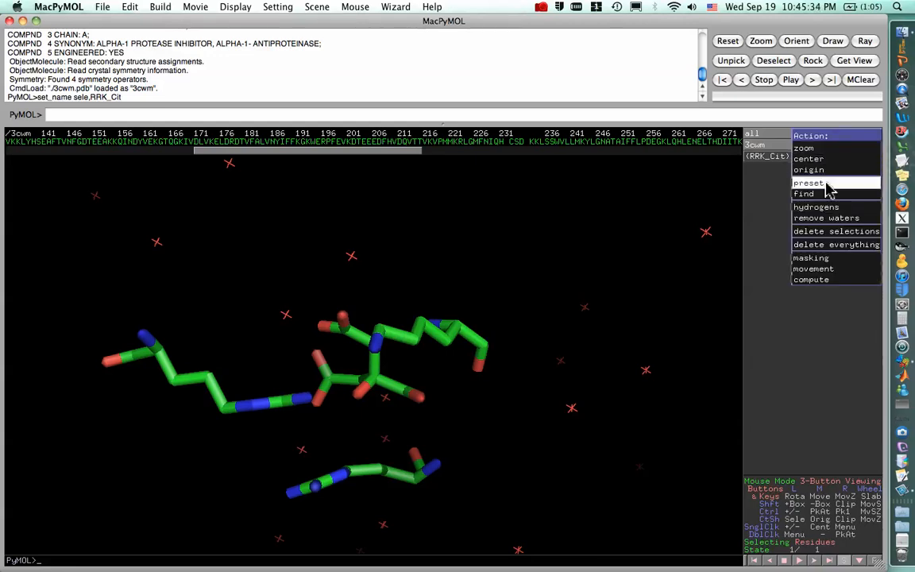
mouse_move(830, 208)
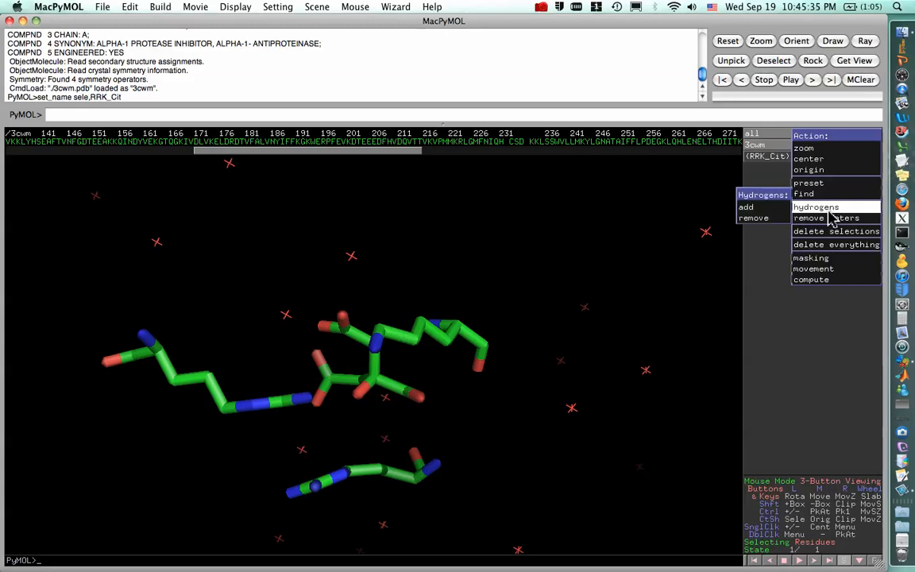
click(753, 208)
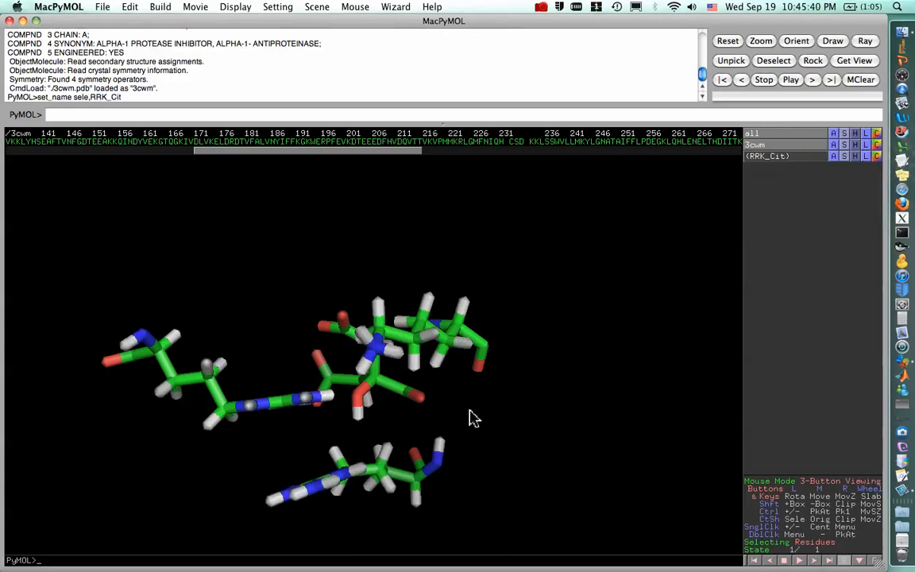
Select the citrate ligand CIT 500 in the 3D view and rename the sele selection as Cit_only.
drag(426, 393, 460, 375)
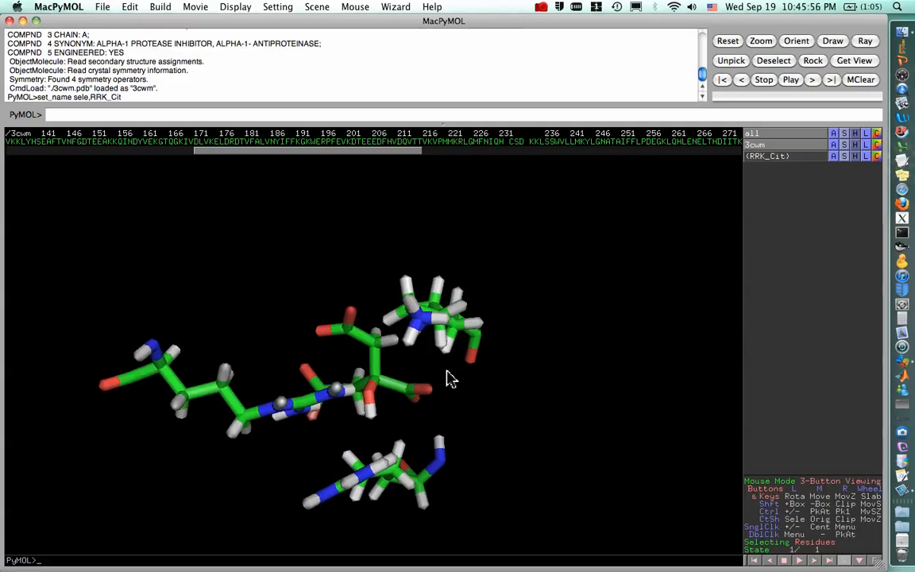
click(379, 384)
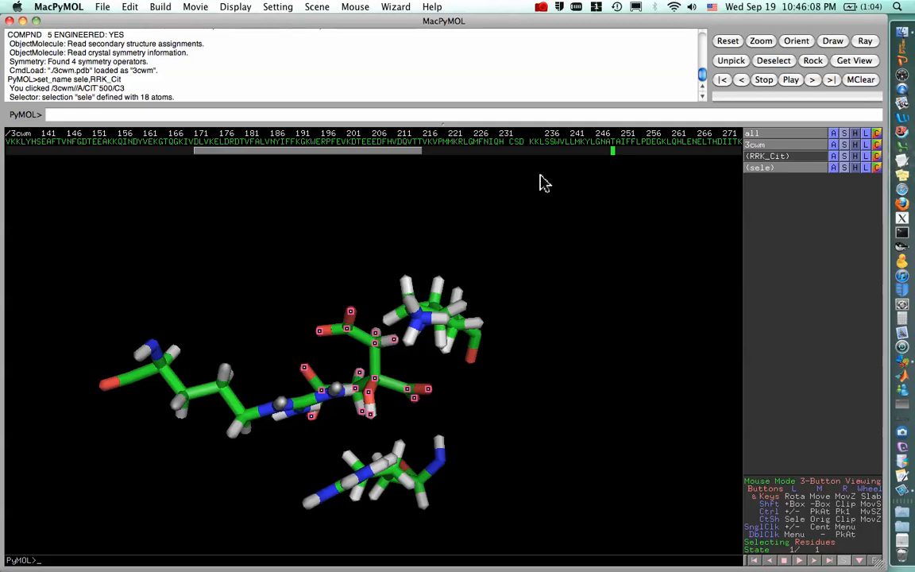
drag(411, 151, 653, 153)
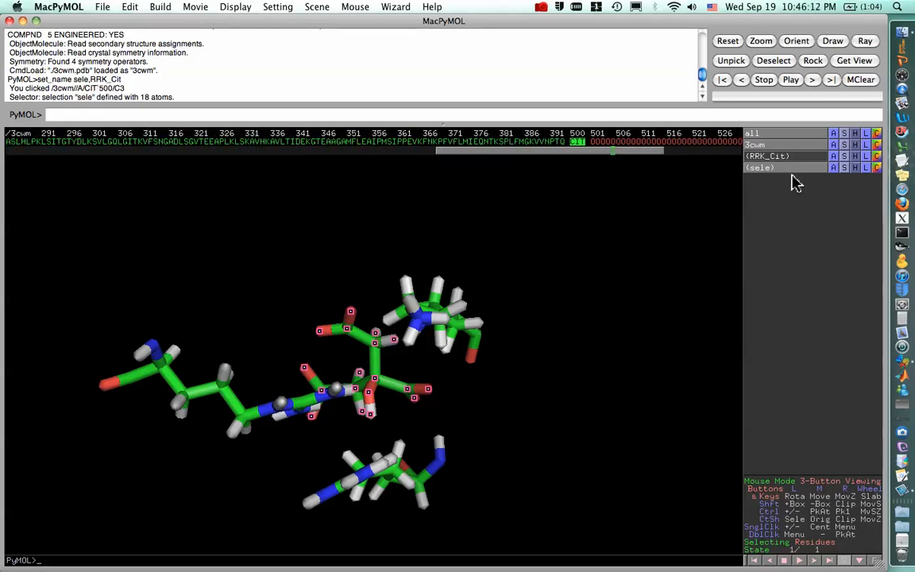
click(835, 168)
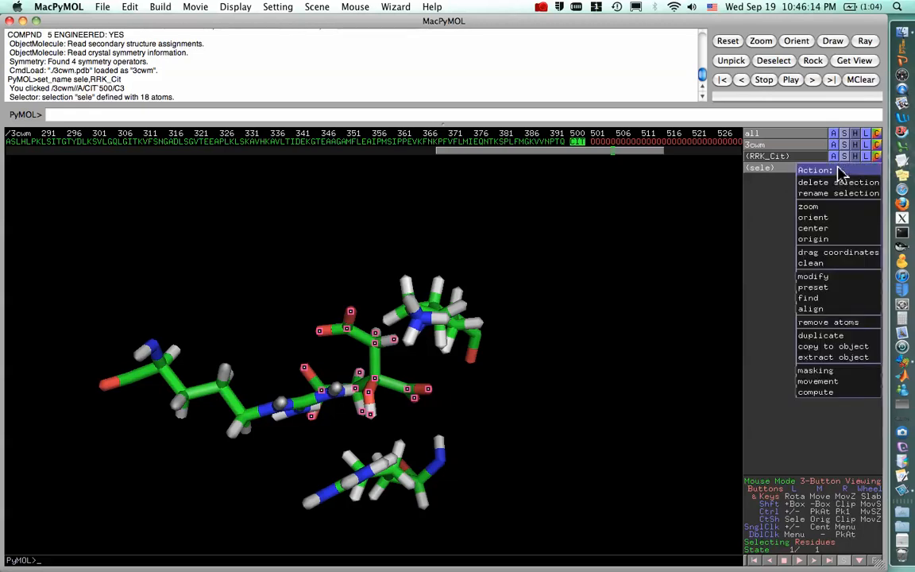
click(838, 194)
key(BackSpace)
key(BackSpace)
key(BackSpace)
key(BackSpace)
text(Cit)
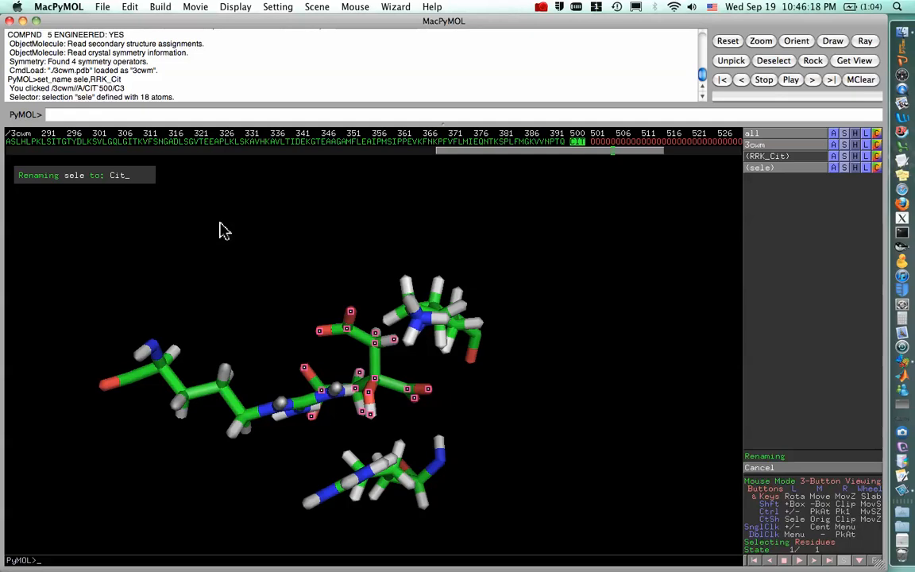
text(_only)
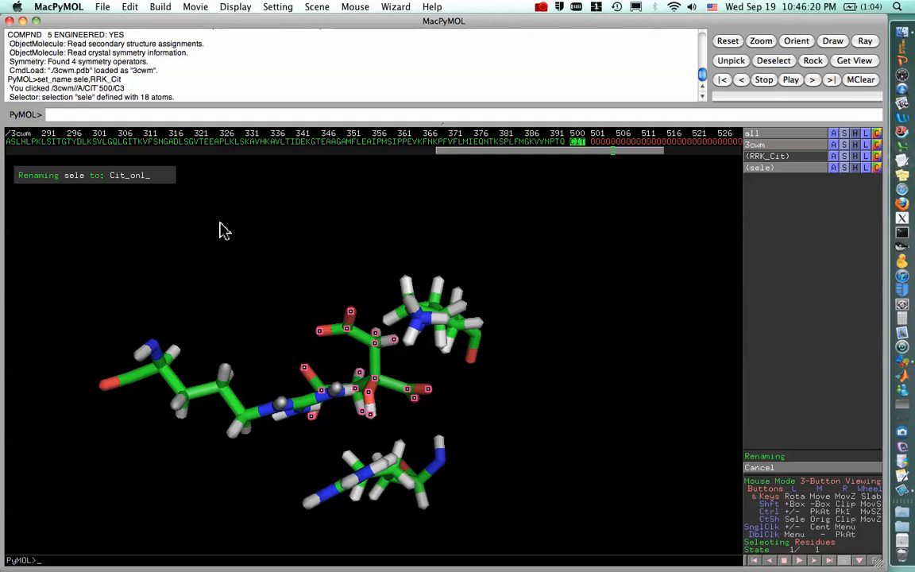
key(Return)
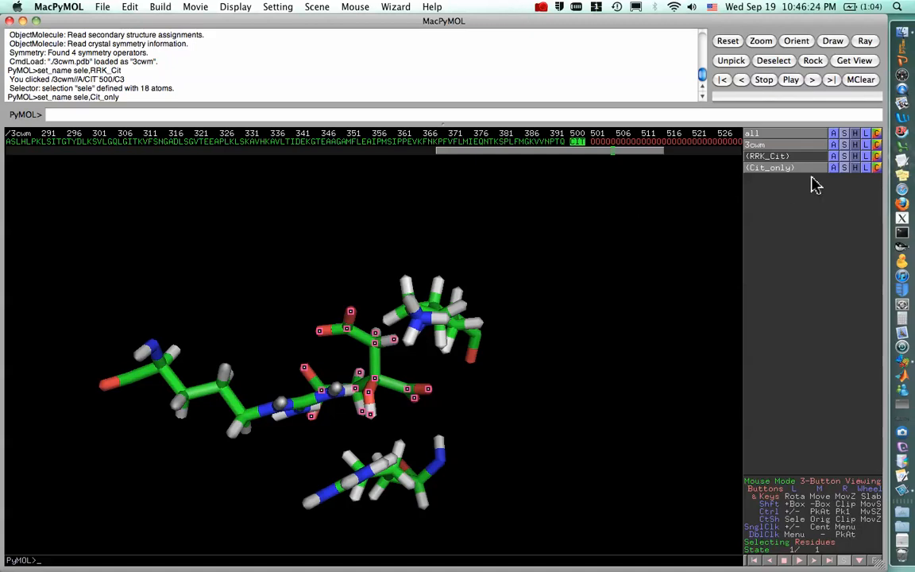
Color the Cit_only selection by element with cyan carbons and clear its selection highlight.
click(877, 168)
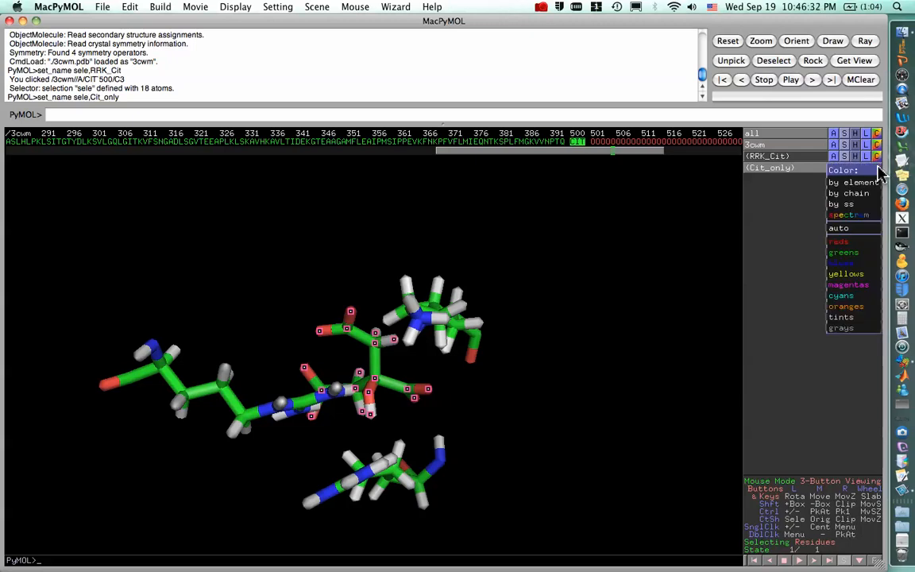
mouse_move(848, 245)
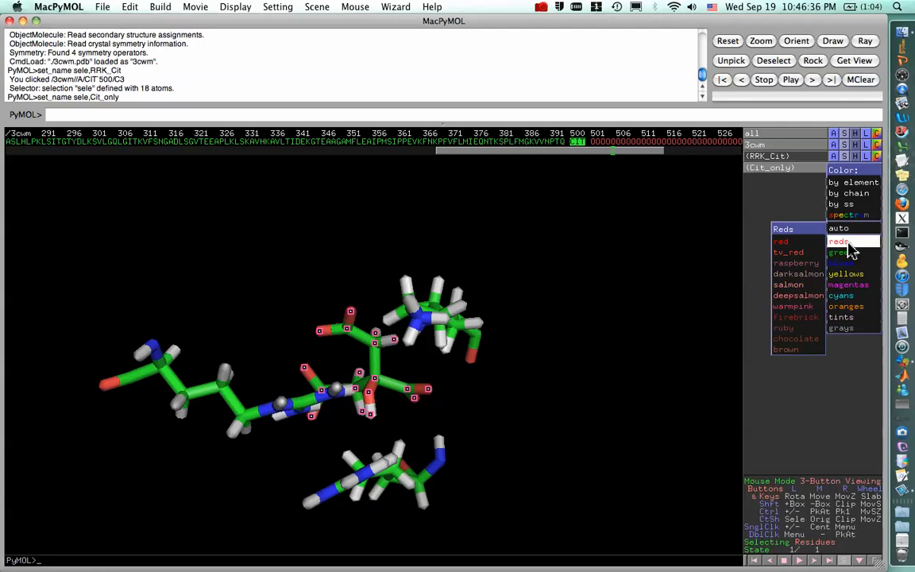
mouse_move(849, 195)
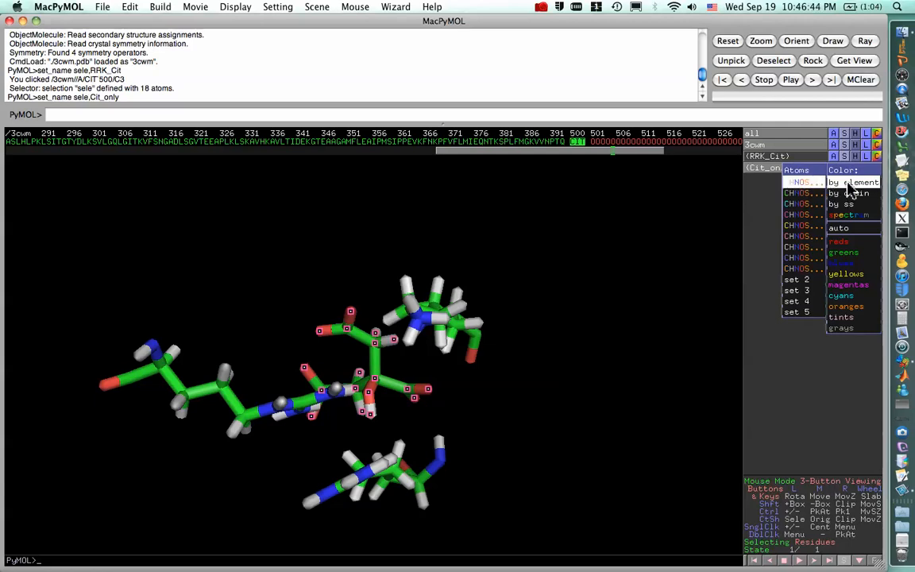
click(806, 206)
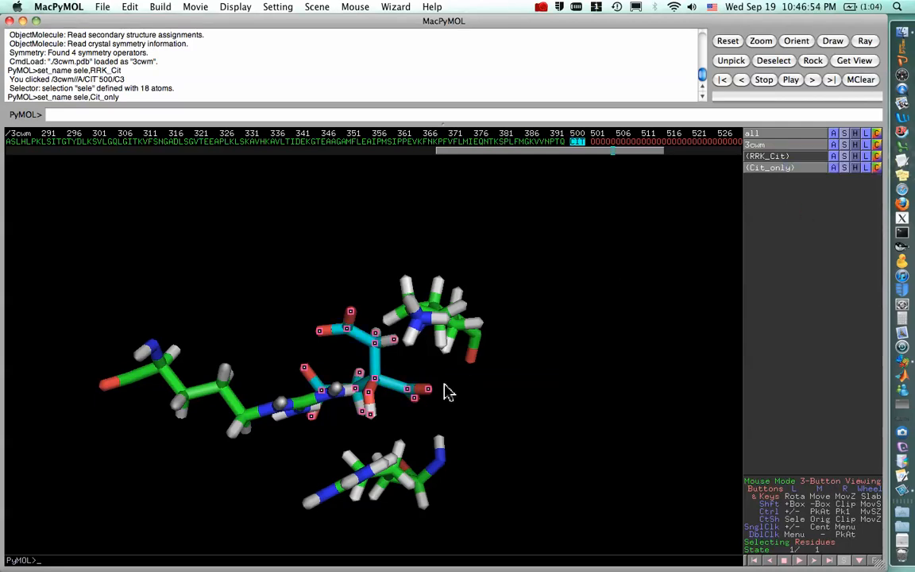
drag(413, 387, 331, 428)
click(347, 453)
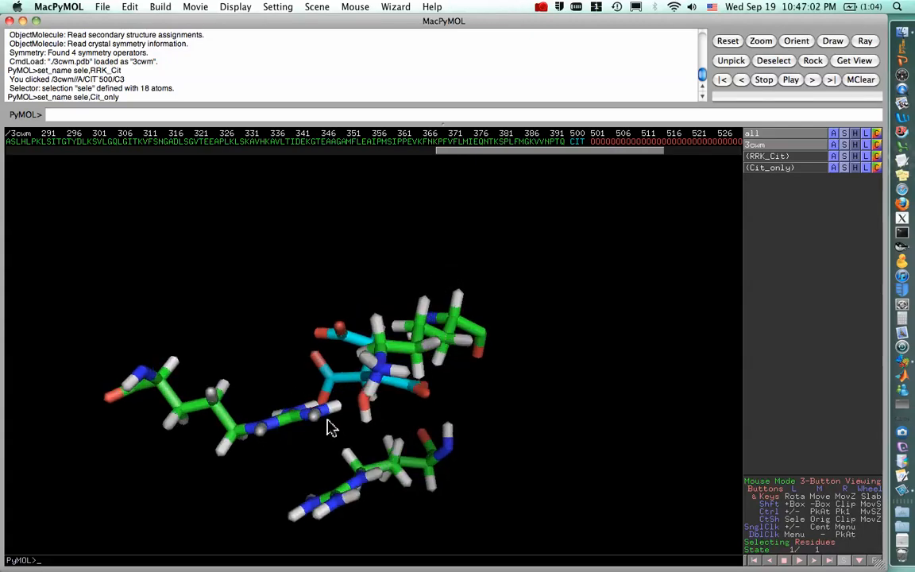
Start the Measurement wizard and measure the distance from LYS 243 hydrogen H08 to citrate oxygen O7.
mouse_move(383, 404)
mouse_down()
mouse_move(415, 402)
mouse_move(389, 402)
mouse_move(398, 398)
mouse_move(388, 391)
mouse_move(389, 353)
mouse_move(369, 415)
mouse_move(363, 395)
mouse_move(368, 477)
mouse_move(384, 419)
mouse_move(377, 395)
mouse_up()
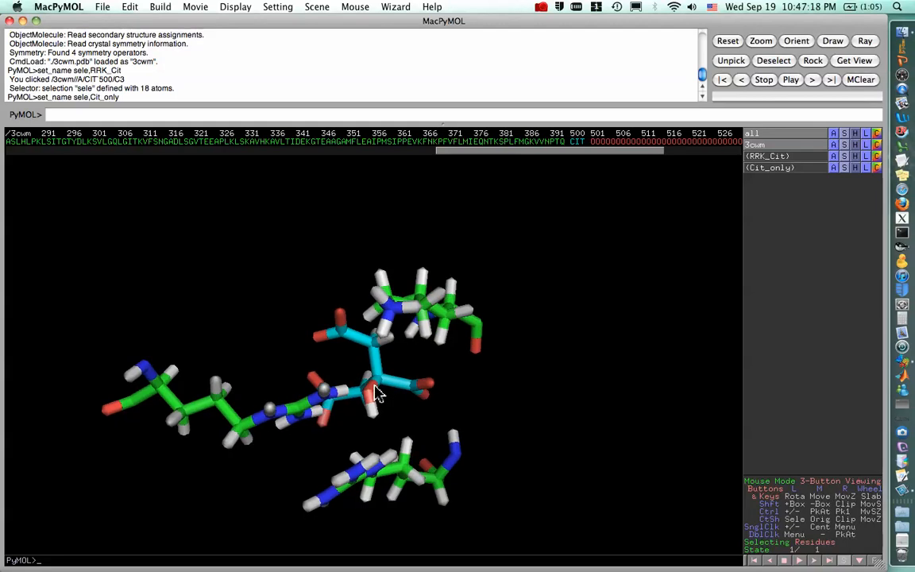
mouse_move(377, 395)
mouse_down()
mouse_move(365, 388)
mouse_move(368, 398)
mouse_up()
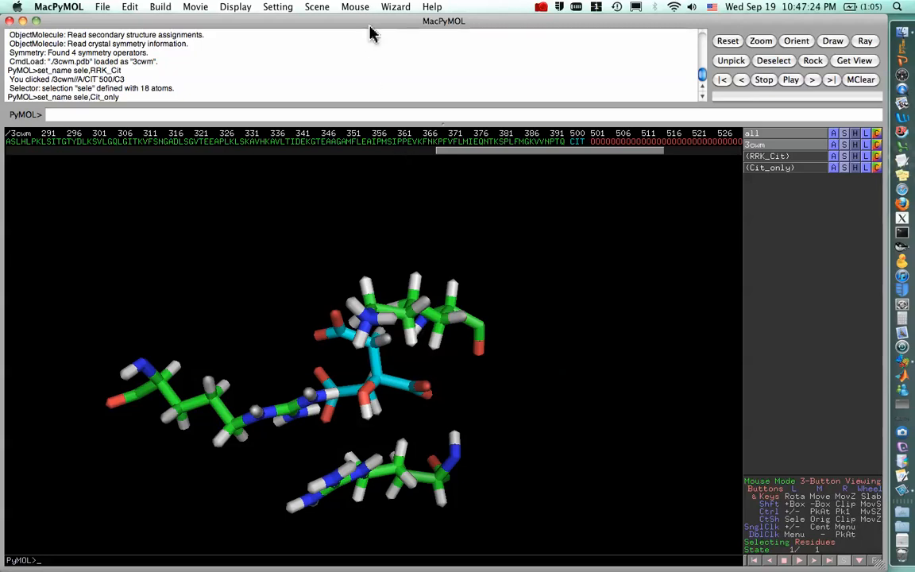
click(398, 7)
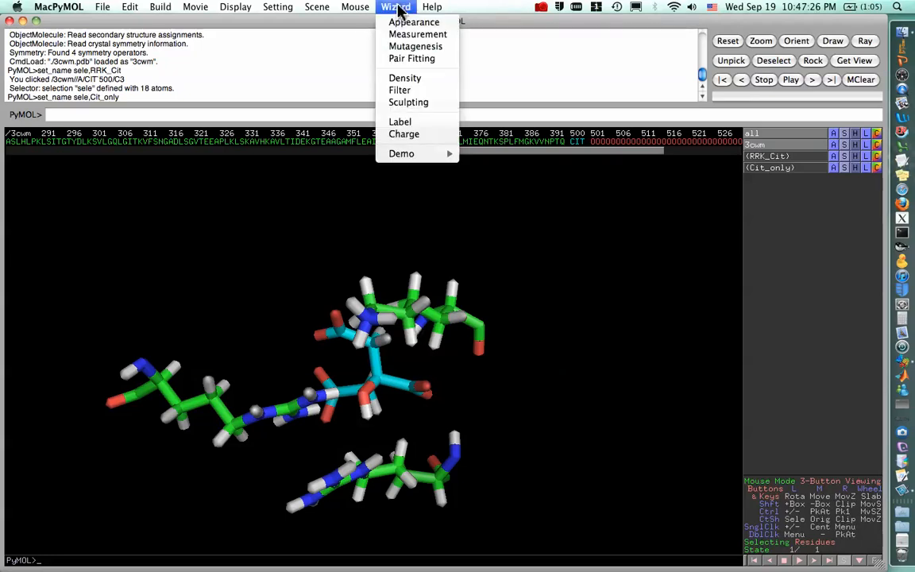
click(417, 35)
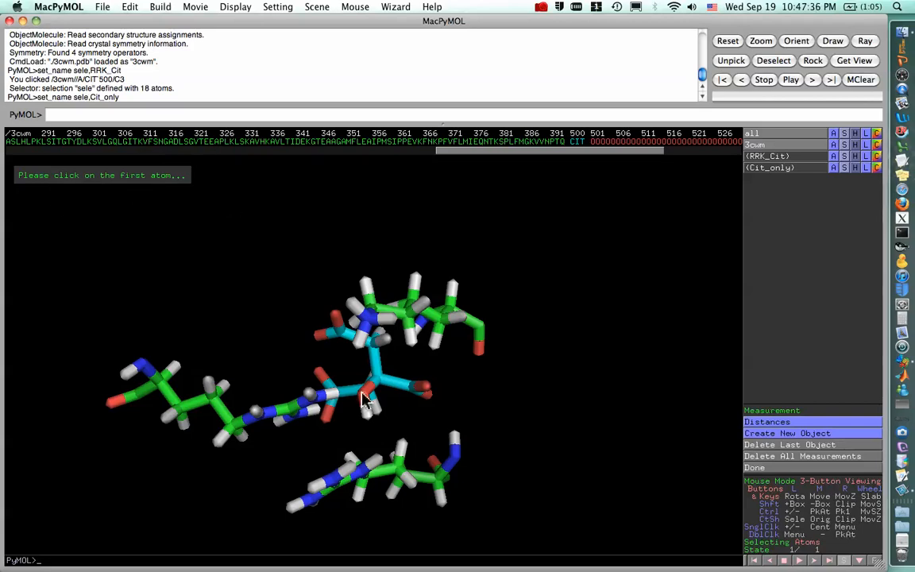
drag(288, 436, 323, 432)
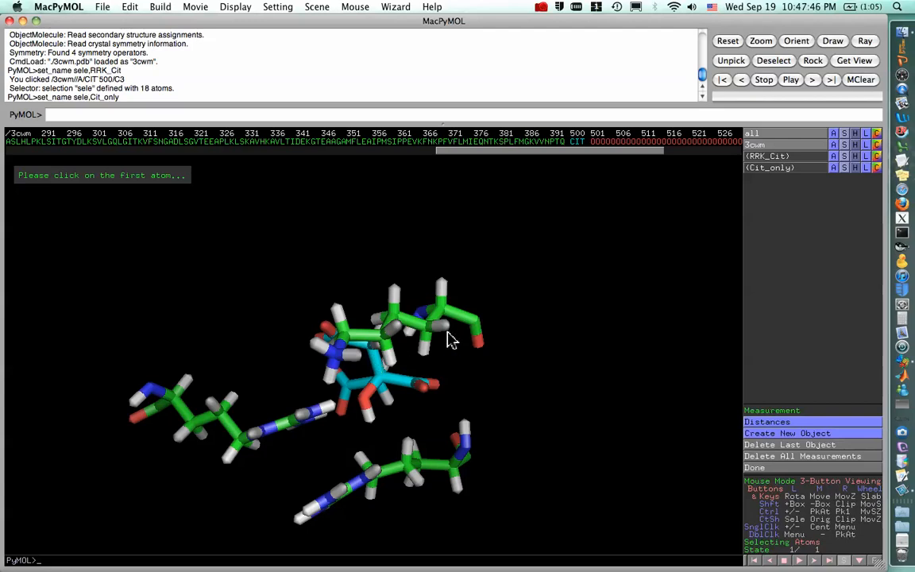
mouse_move(402, 358)
mouse_down()
mouse_move(404, 372)
mouse_move(395, 360)
mouse_up()
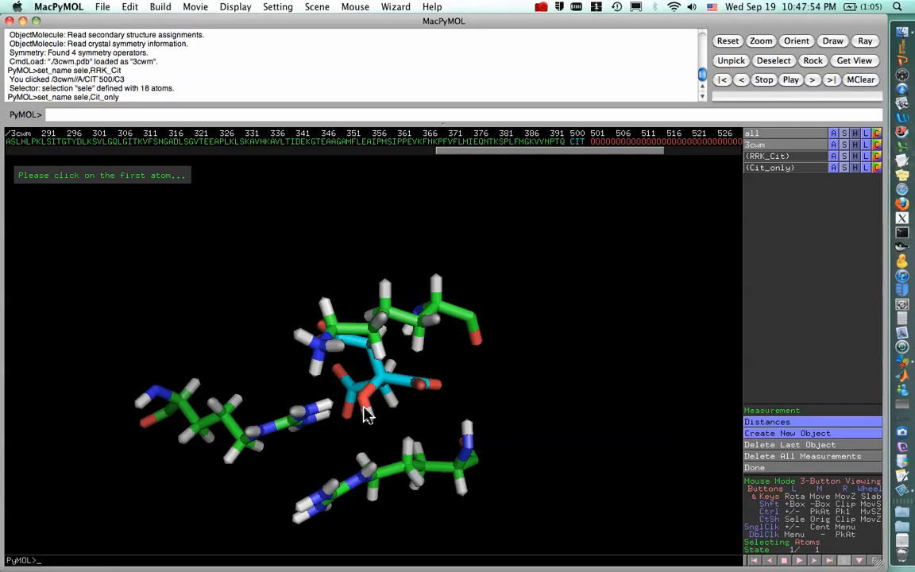
click(341, 349)
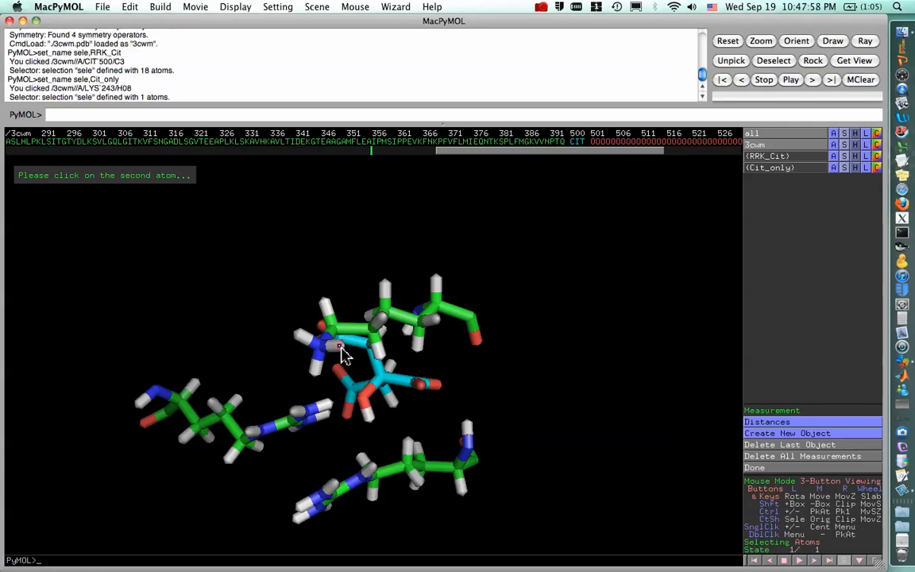
click(362, 407)
Measure the distance from ARG 281 hydrogen H01 to citrate oxygen O7.
drag(364, 403, 386, 407)
drag(312, 452, 315, 391)
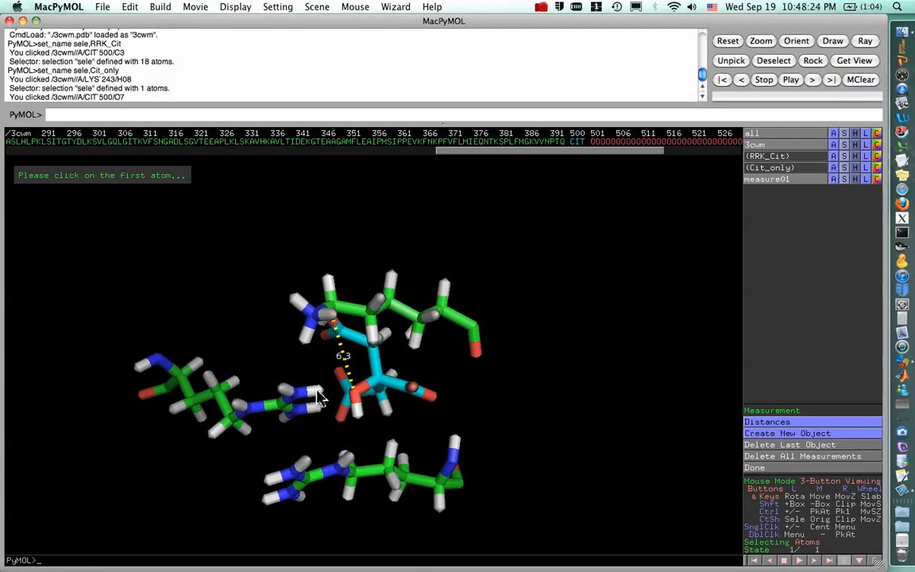
click(318, 397)
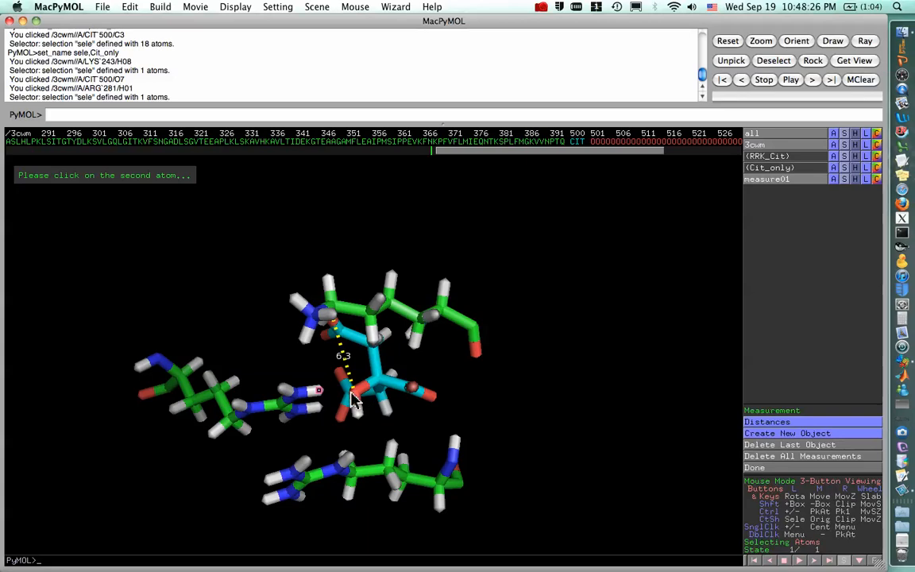
click(355, 400)
drag(355, 399, 370, 419)
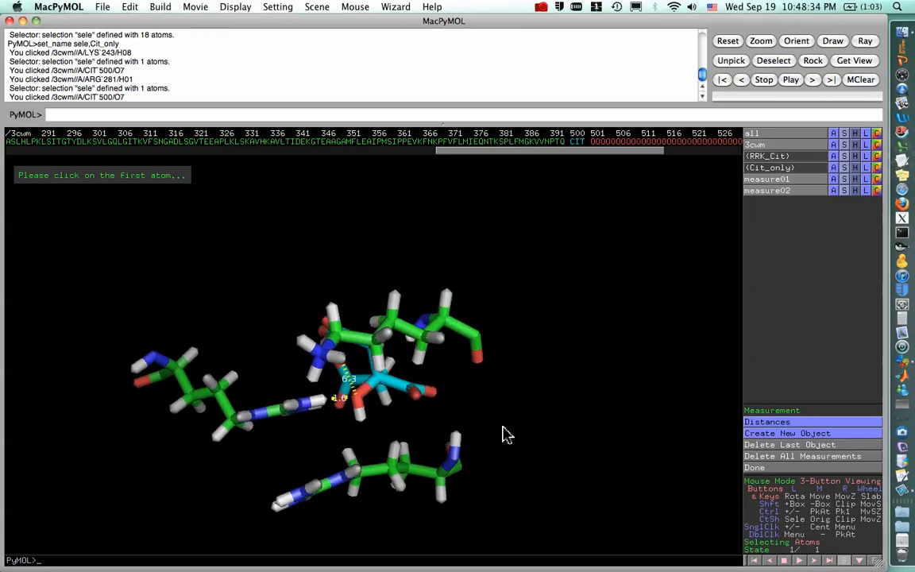
Measure the distance from citrate oxygen O5 to ARG 196 hydrogen H02 and finish the Measurement wizard.
mouse_move(439, 435)
mouse_down()
mouse_move(435, 449)
mouse_move(432, 437)
mouse_up()
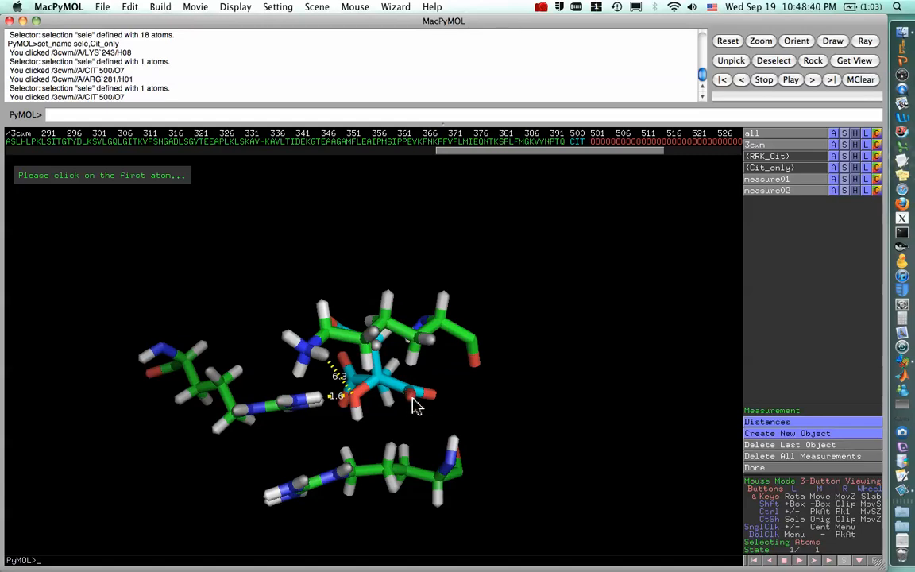
click(413, 400)
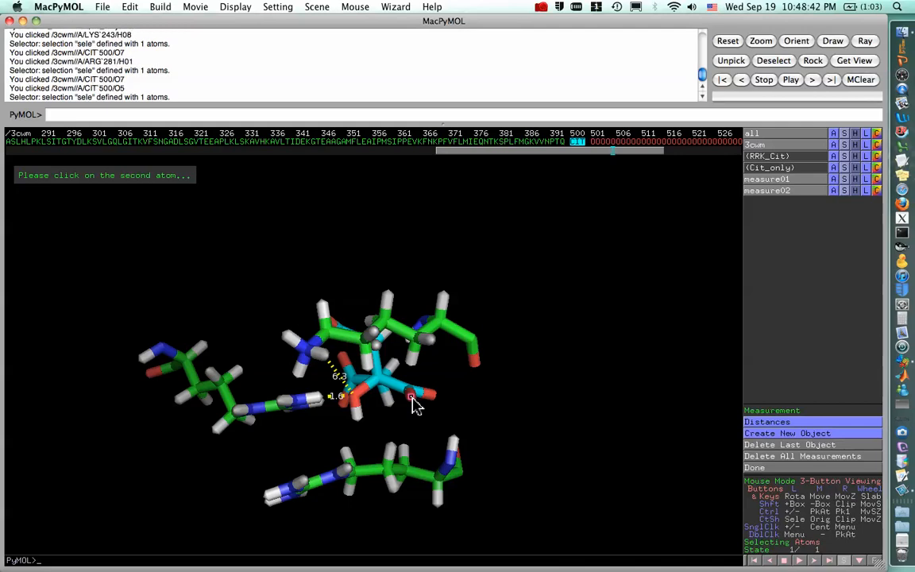
drag(444, 441, 439, 432)
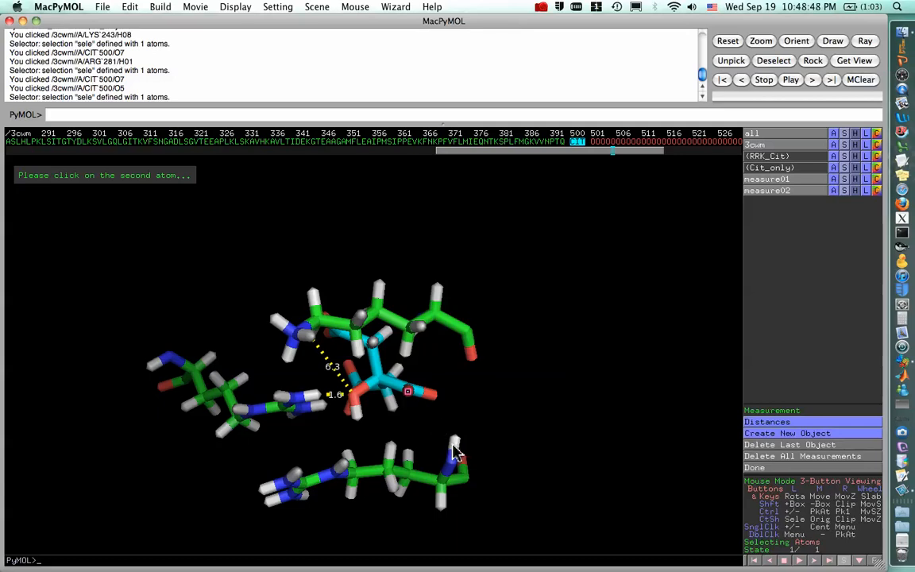
click(451, 440)
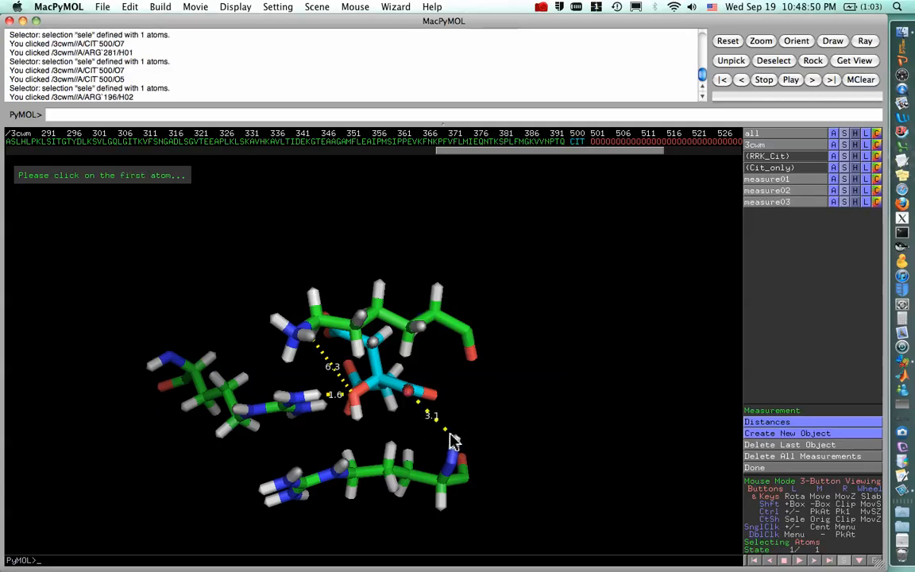
drag(461, 441, 473, 444)
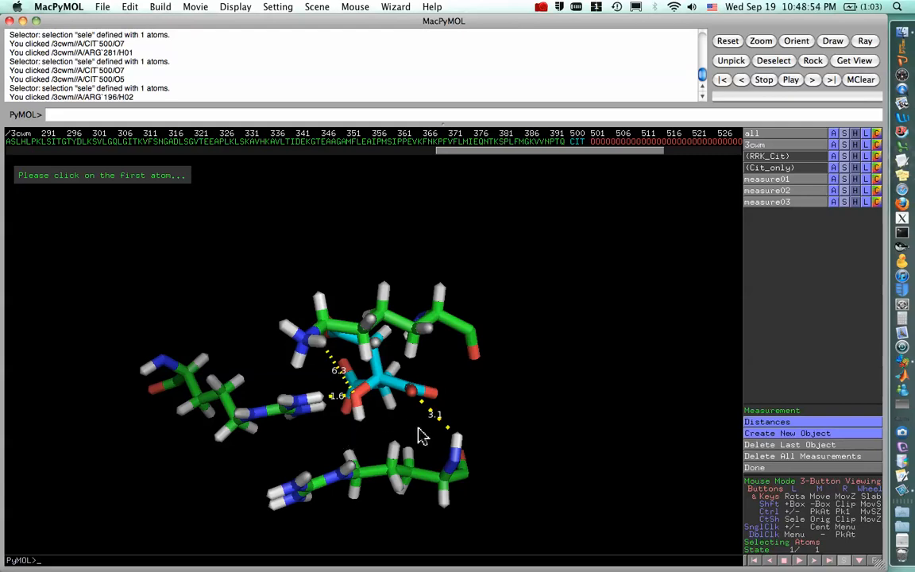
click(800, 468)
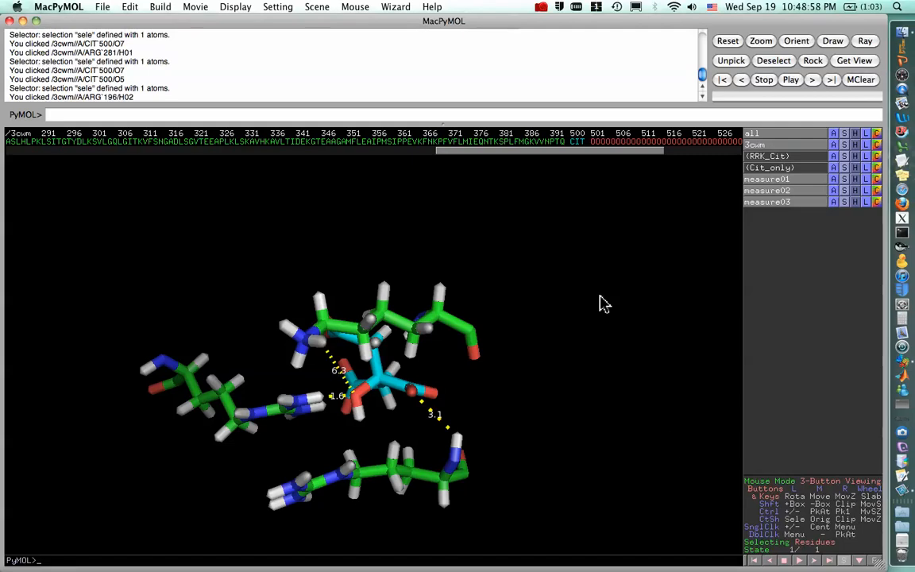